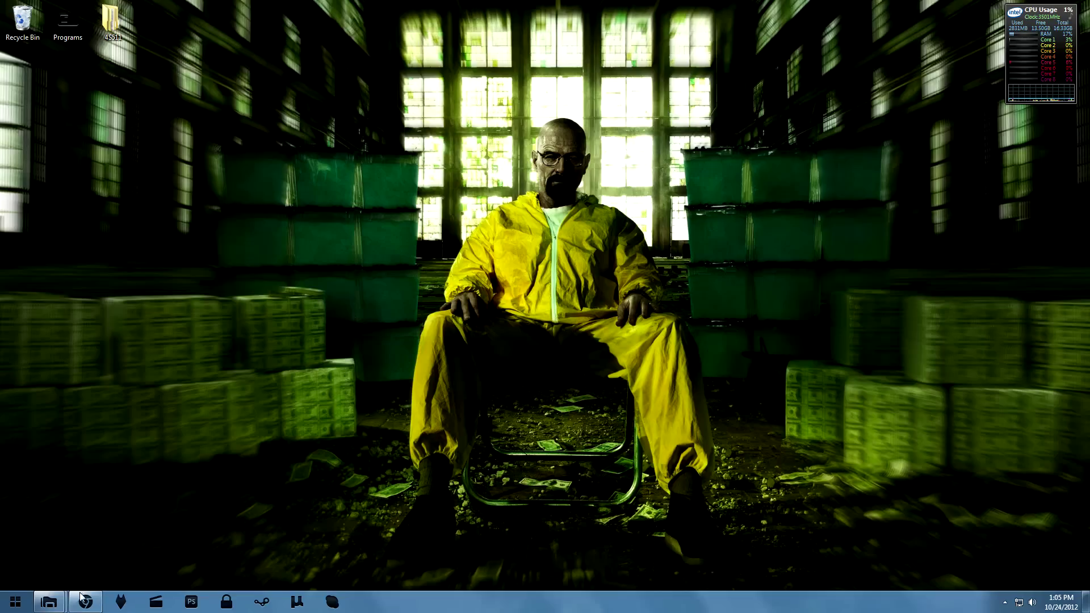
- Bring the Chrome window with the Universal Theme Patcher page on rtwincustomize.net forward
{"action": "mouse_move", "coordinate": [85, 602]}
{"action": "left_click", "coordinate": [121, 536]}
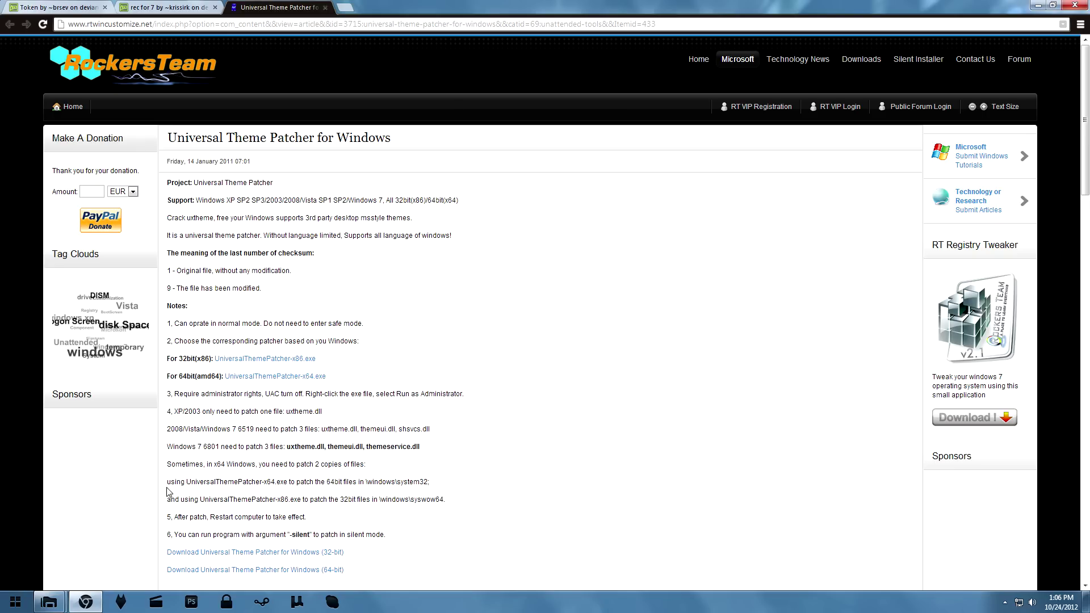
{"action": "left_click", "coordinate": [13, 603]}
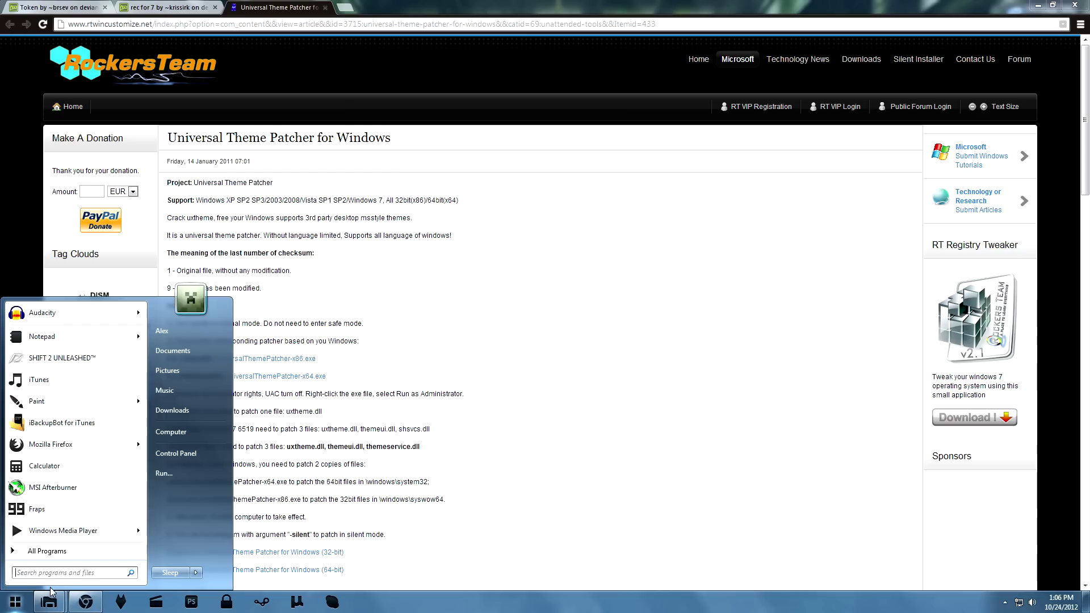
{"action": "right_click", "coordinate": [173, 431]}
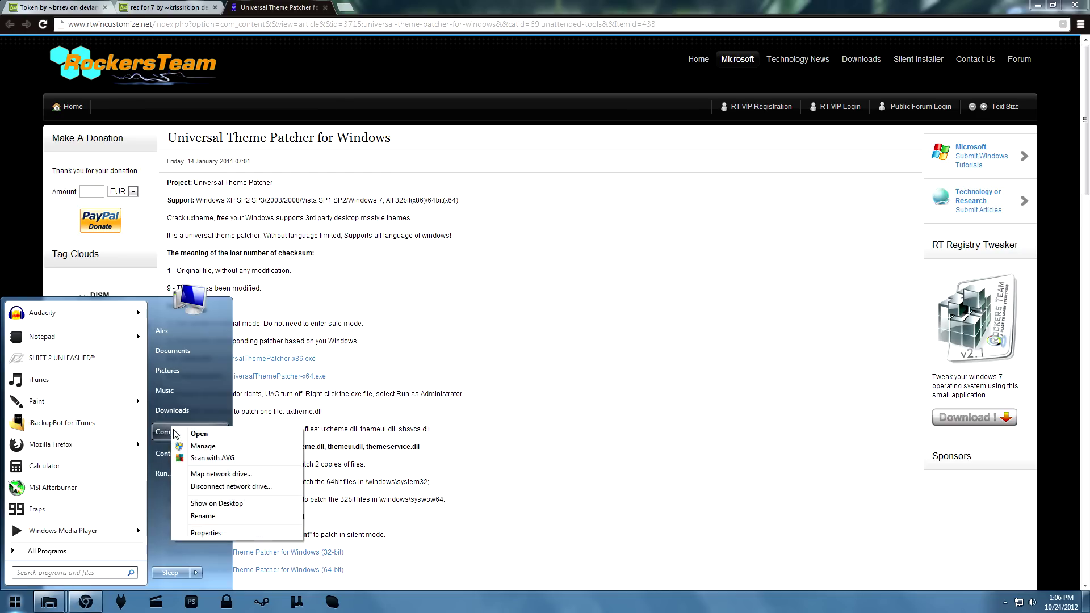
{"action": "left_click", "coordinate": [205, 534]}
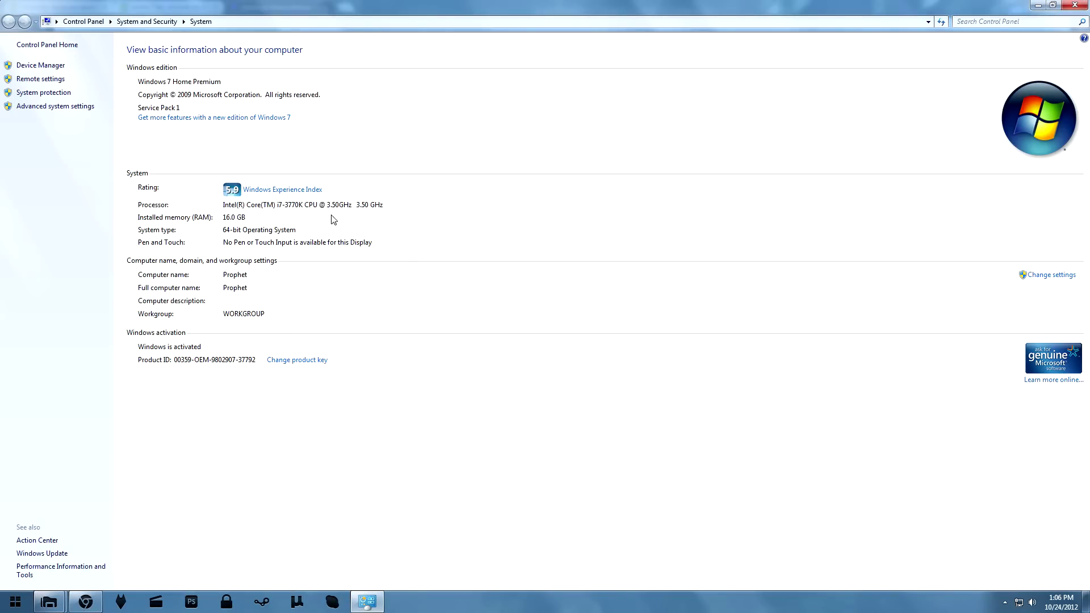
{"action": "left_click", "coordinate": [1074, 6]}
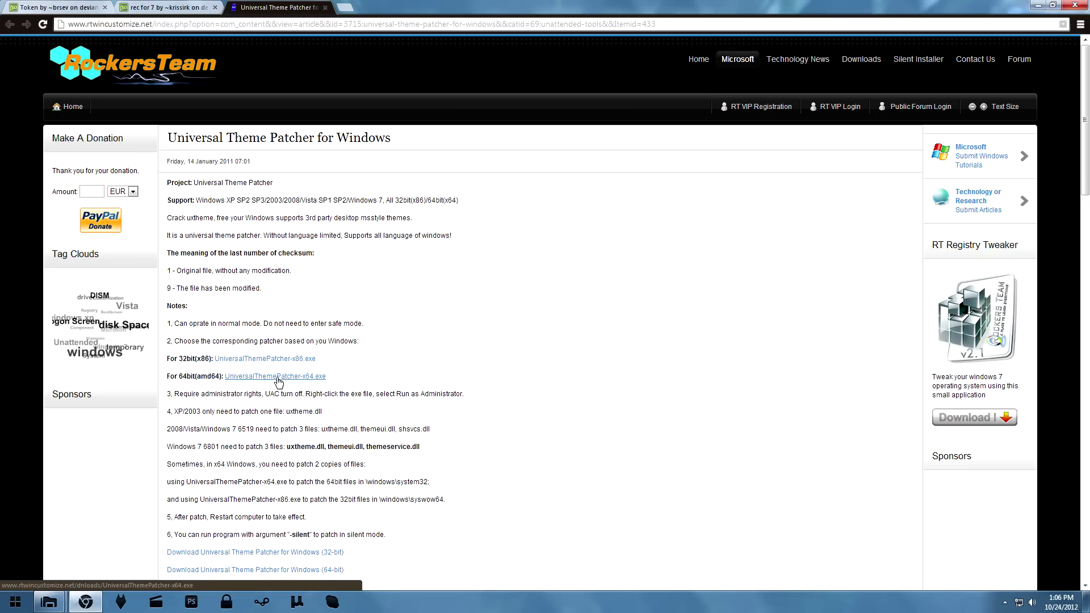
- Run UniversalThemePatcher-x64.exe from the Theme download folder
{"action": "left_click", "coordinate": [49, 602]}
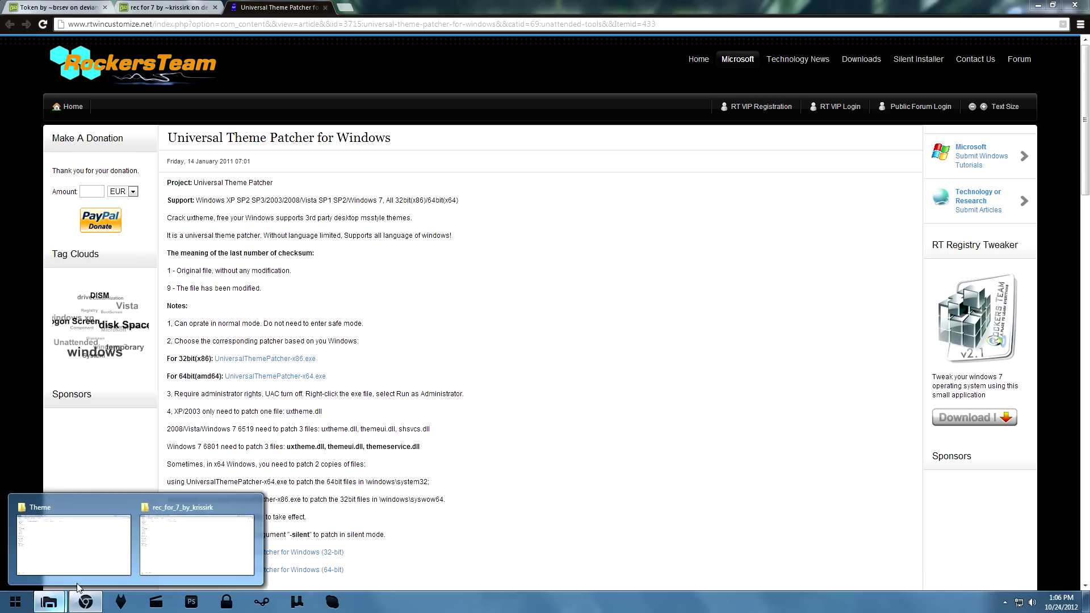
{"action": "left_click", "coordinate": [103, 545]}
{"action": "left_click", "coordinate": [154, 77]}
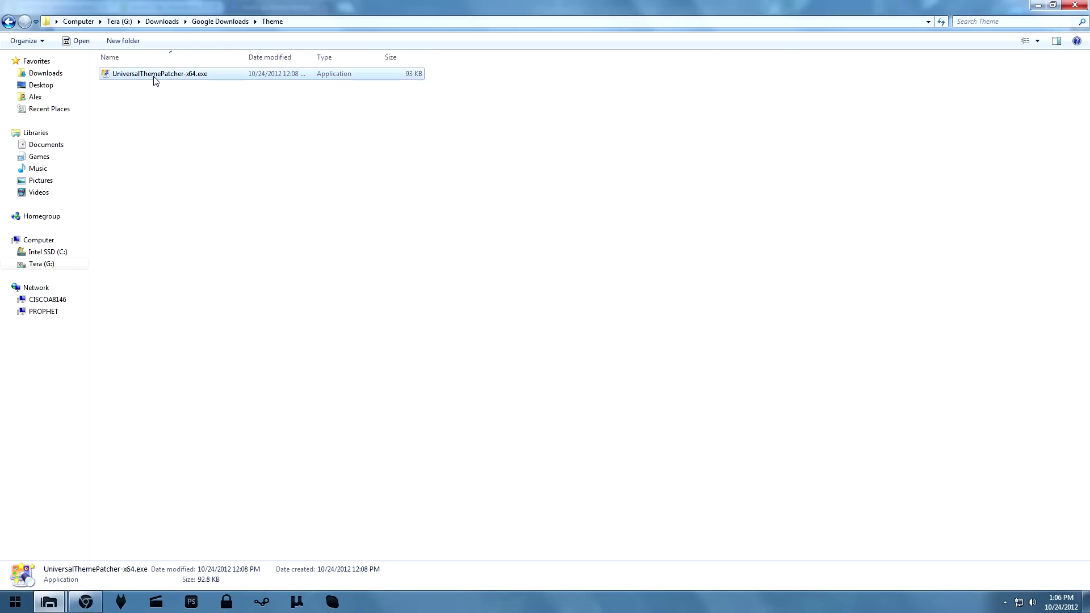
{"action": "double_click", "coordinate": [154, 77]}
- Accept the language, review the report showing all three theme files patched, and close the patcher
{"action": "left_click", "coordinate": [538, 333]}
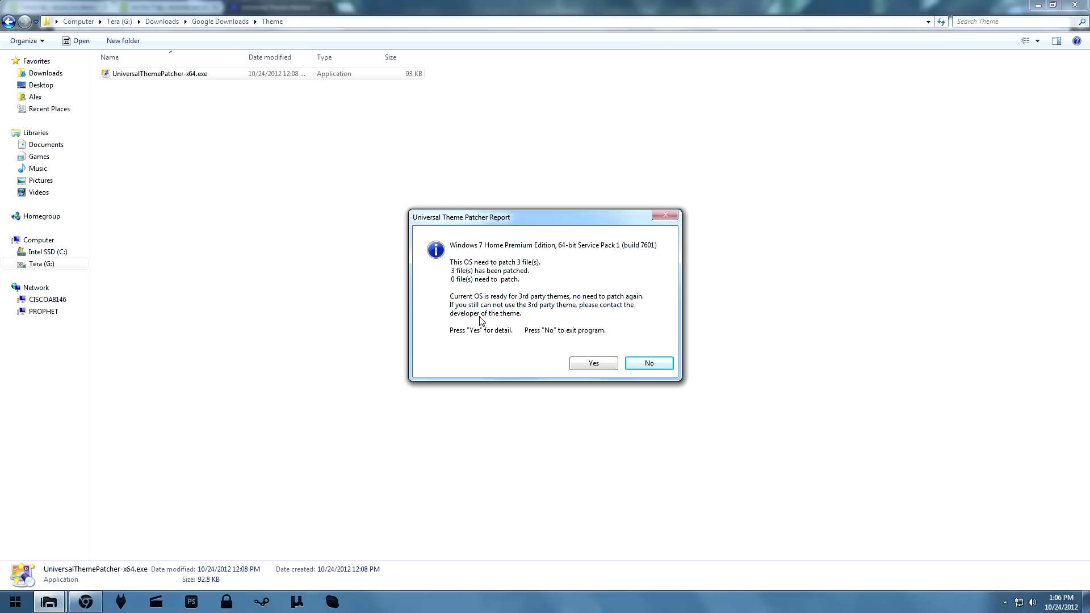
{"action": "left_click", "coordinate": [592, 361]}
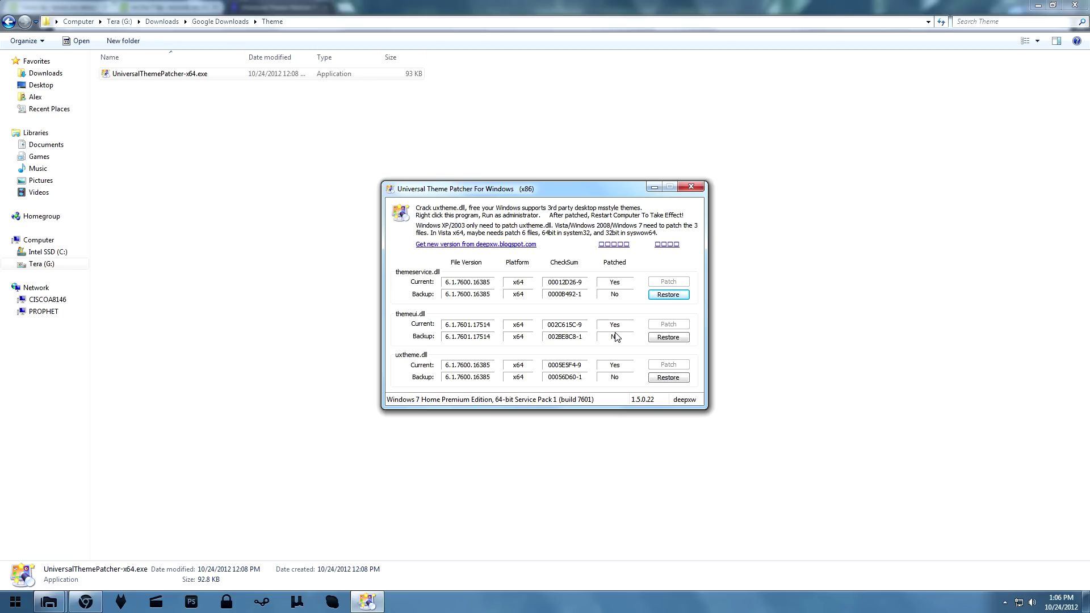
{"action": "left_click", "coordinate": [696, 191]}
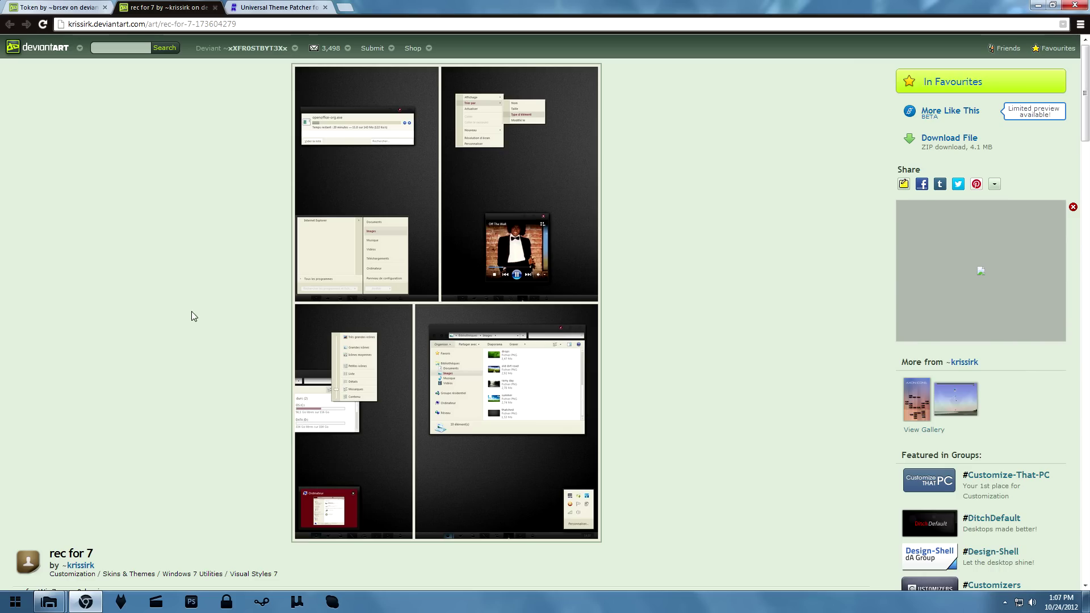
{"action": "scroll", "coordinate": [698, 264], "scroll_direction": "down", "scroll_amount": 3}
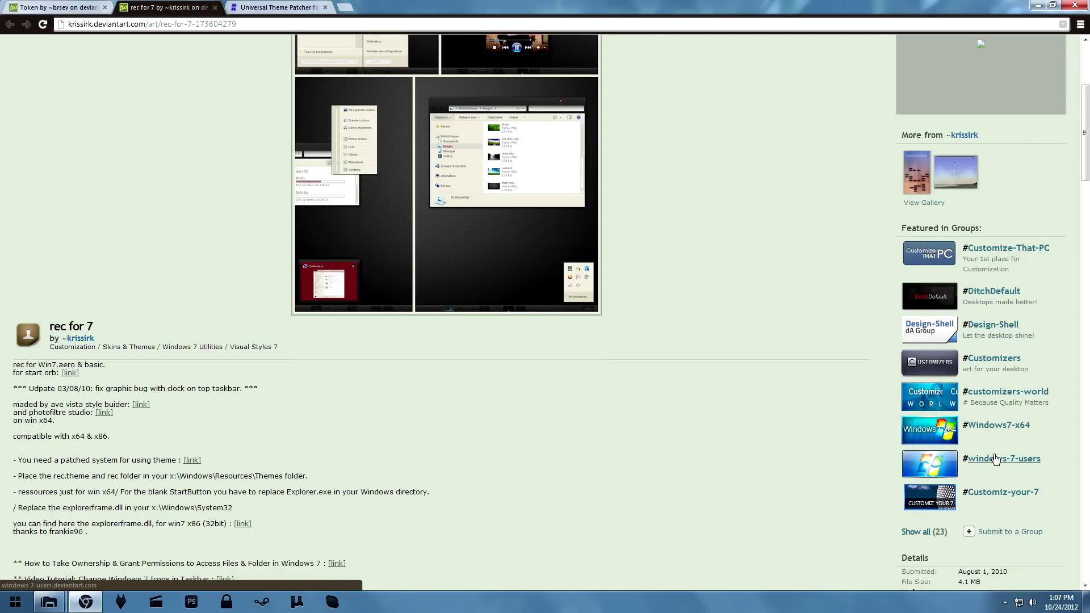
{"action": "scroll", "coordinate": [603, 286], "scroll_direction": "up", "scroll_amount": 3}
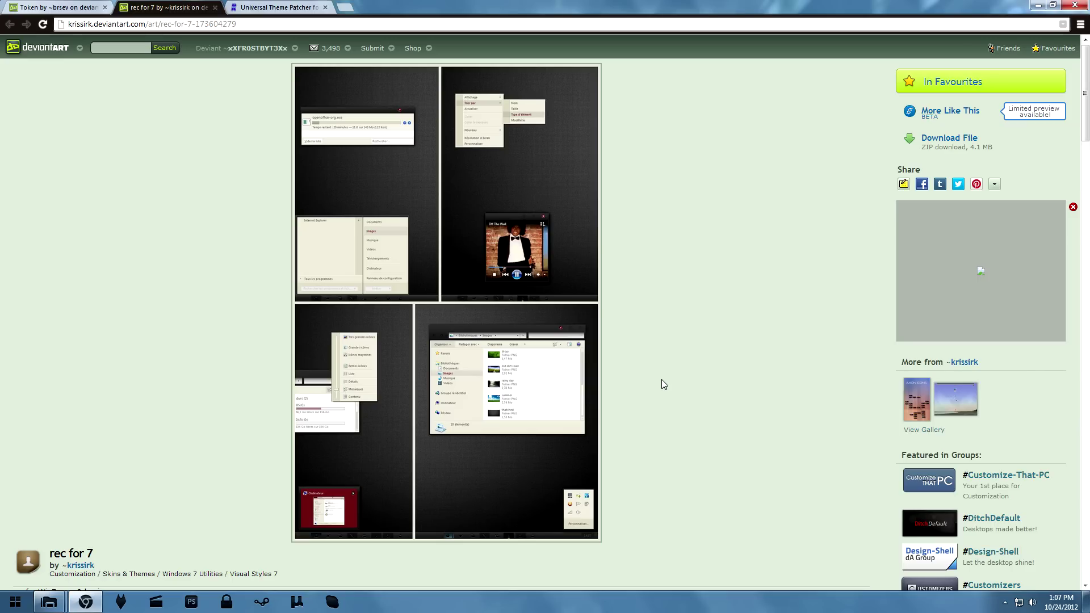
{"action": "scroll", "coordinate": [673, 384], "scroll_direction": "down", "scroll_amount": 3}
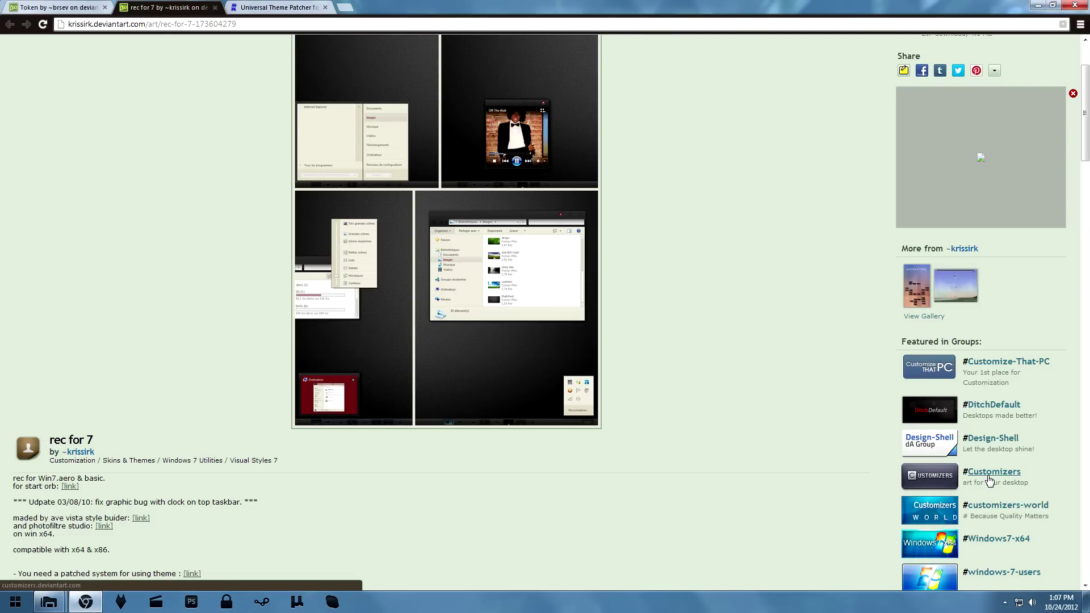
{"action": "scroll", "coordinate": [683, 415], "scroll_direction": "up", "scroll_amount": 3}
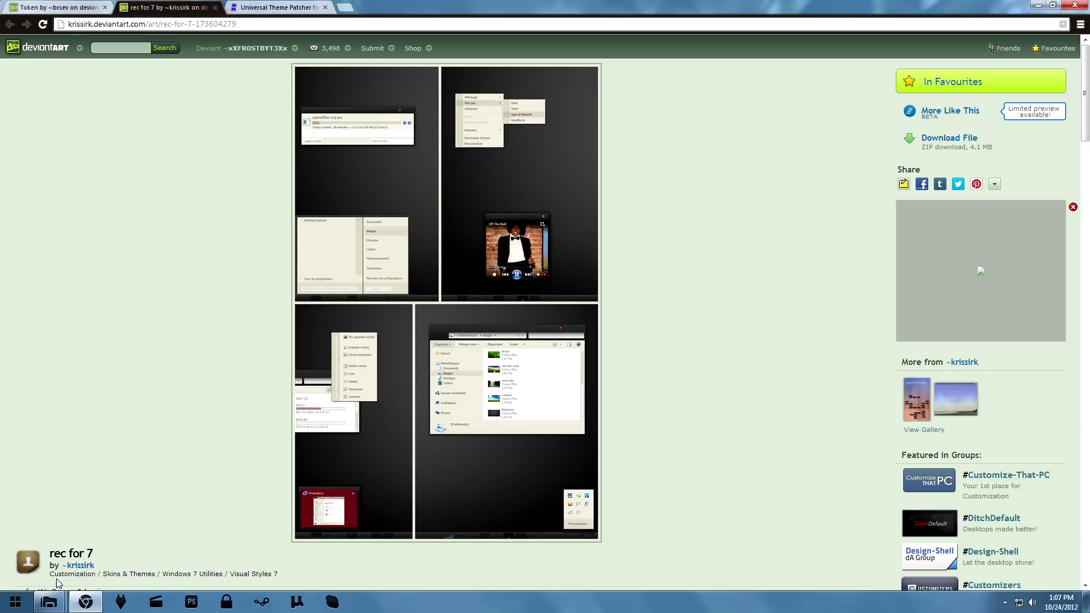
- Select the rec folder and rec.theme inside the downloaded rec_for_7_by_krissirk\rec folder for copying
{"action": "mouse_move", "coordinate": [49, 602]}
{"action": "left_click", "coordinate": [173, 538]}
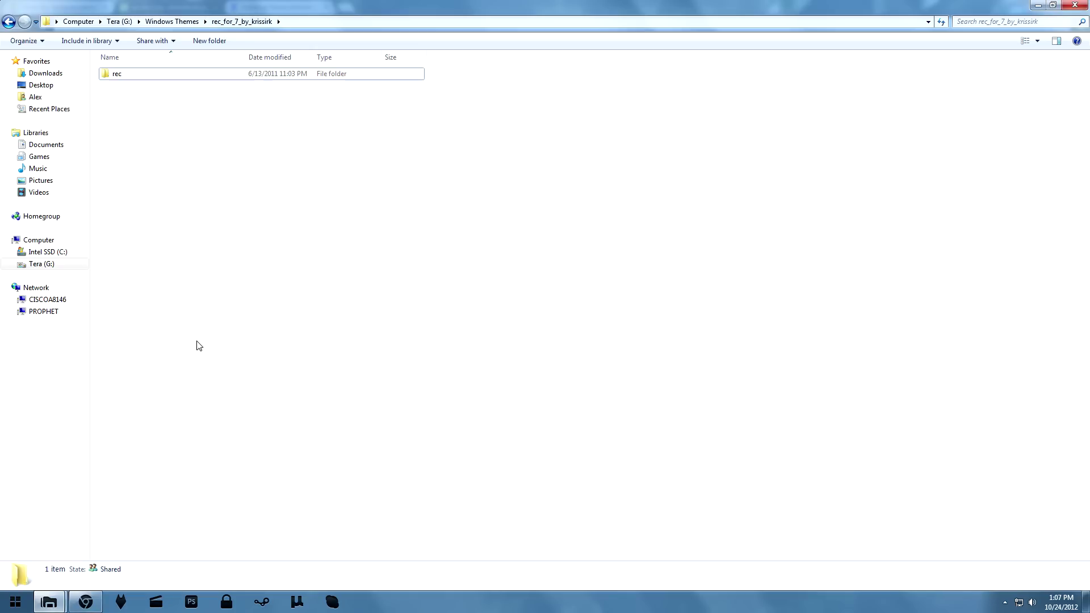
{"action": "double_click", "coordinate": [138, 79]}
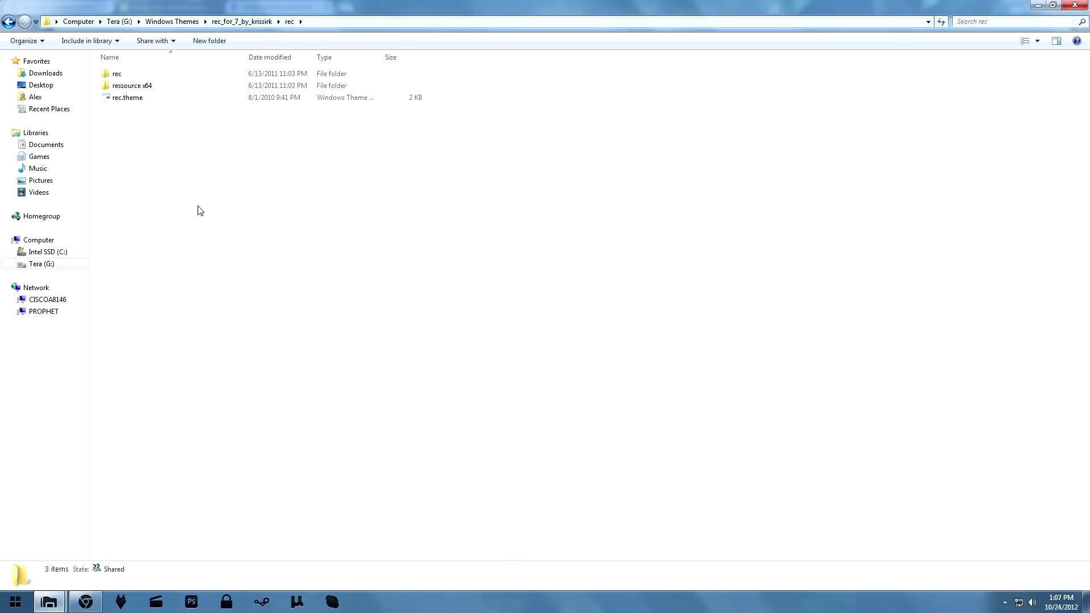
{"action": "left_click", "coordinate": [129, 99]}
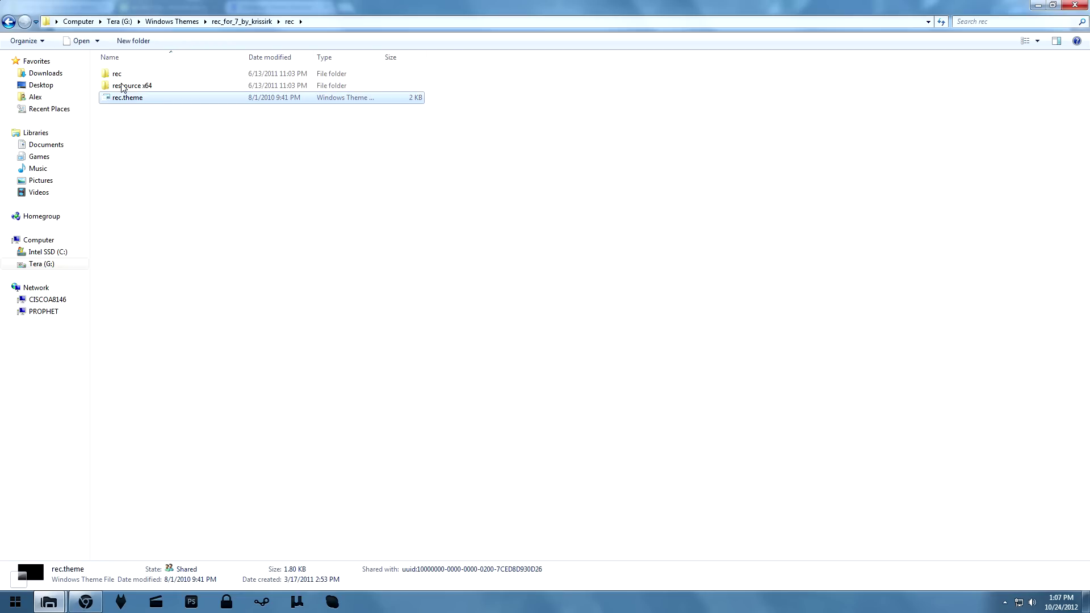
{"action": "left_click", "coordinate": [119, 76], "text": "ctrl"}
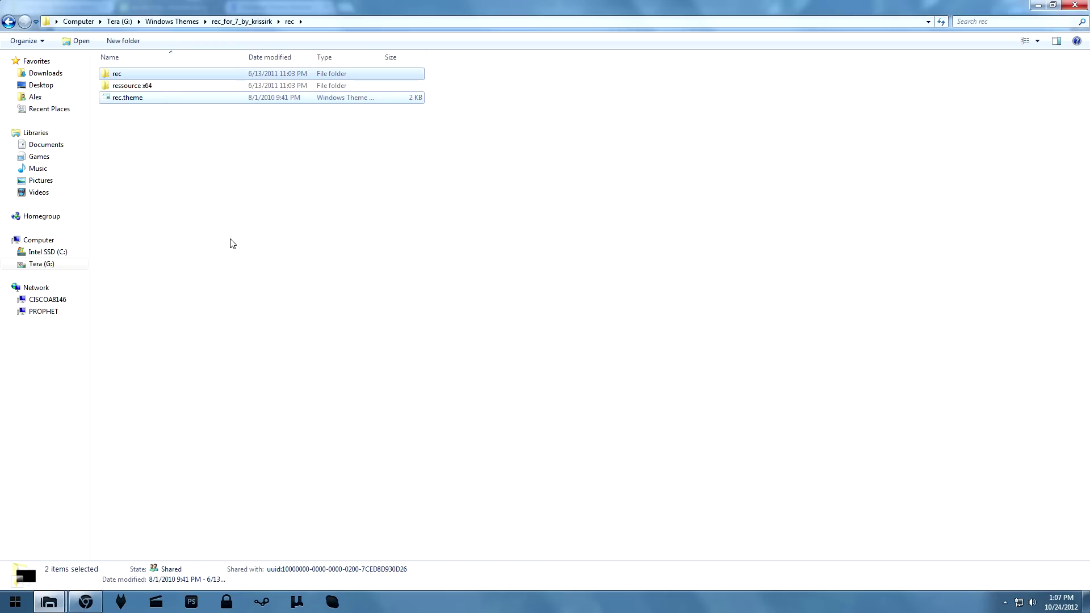
- Paste them into C:\Windows\Resources\Themes, merging with the existing rec folder
{"action": "left_click", "coordinate": [50, 253]}
{"action": "double_click", "coordinate": [128, 168]}
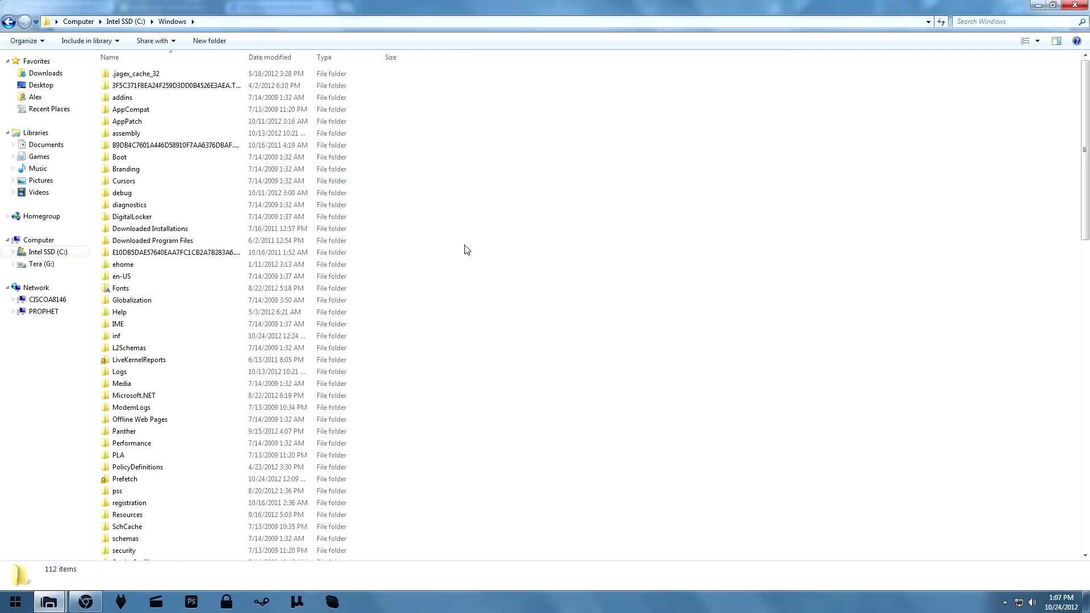
{"action": "type", "text": "reg"}
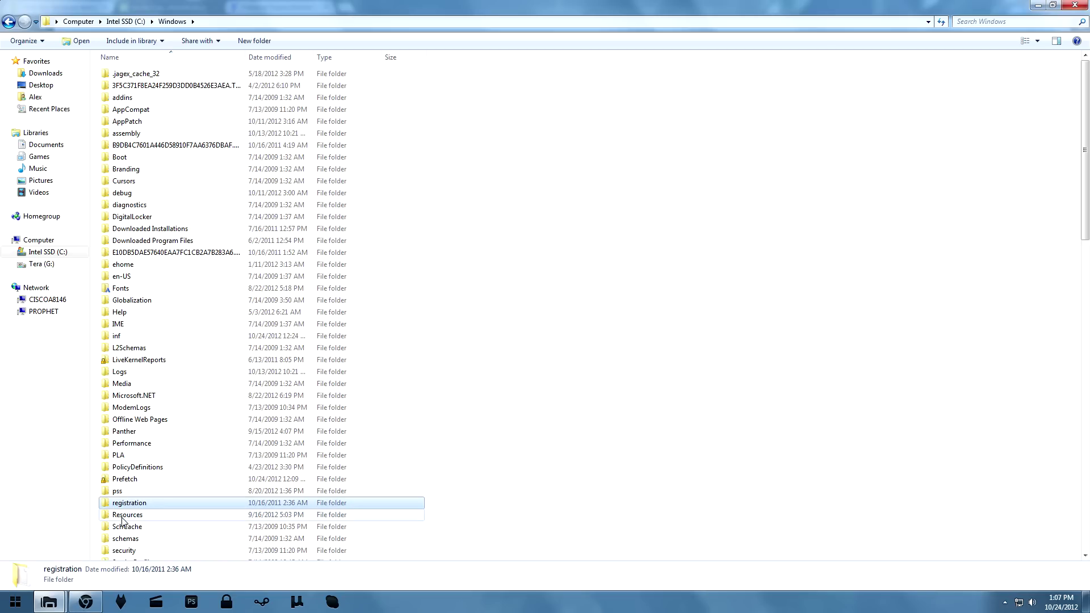
{"action": "double_click", "coordinate": [127, 515]}
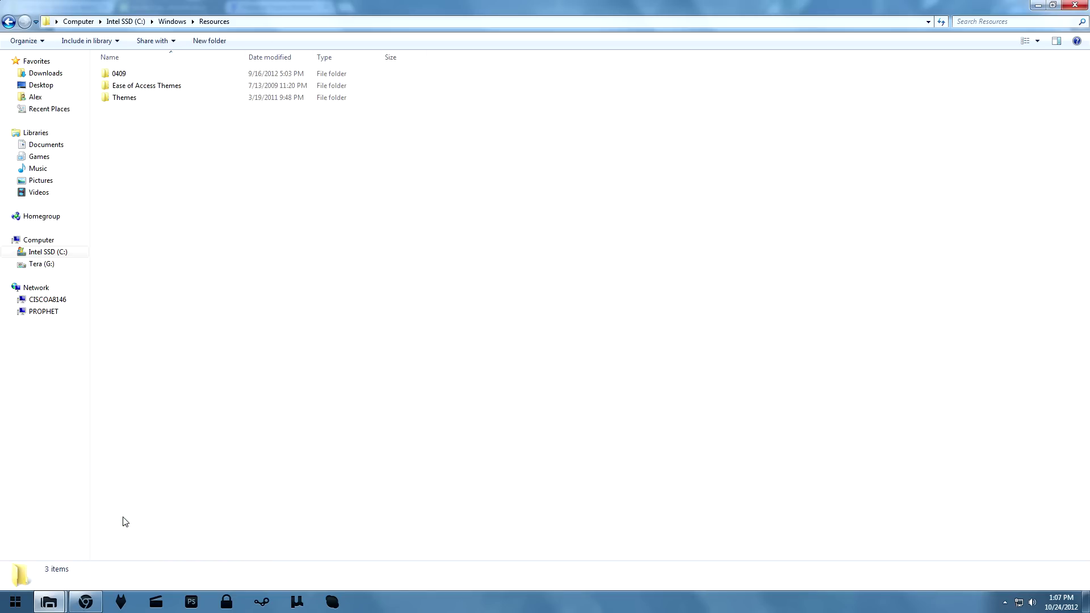
{"action": "double_click", "coordinate": [137, 102]}
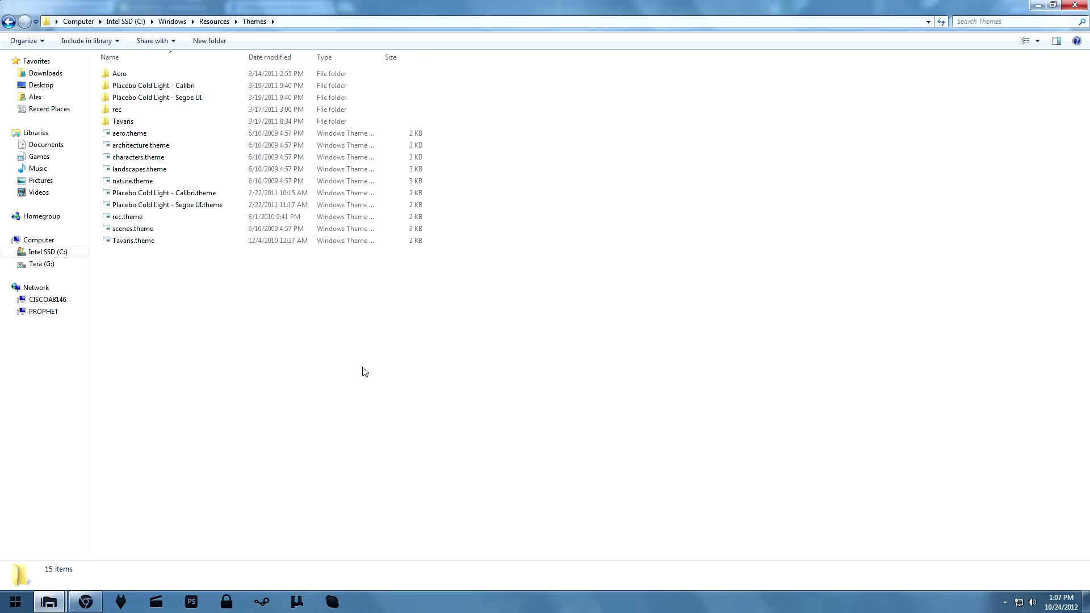
{"action": "key", "text": "ctrl+v"}
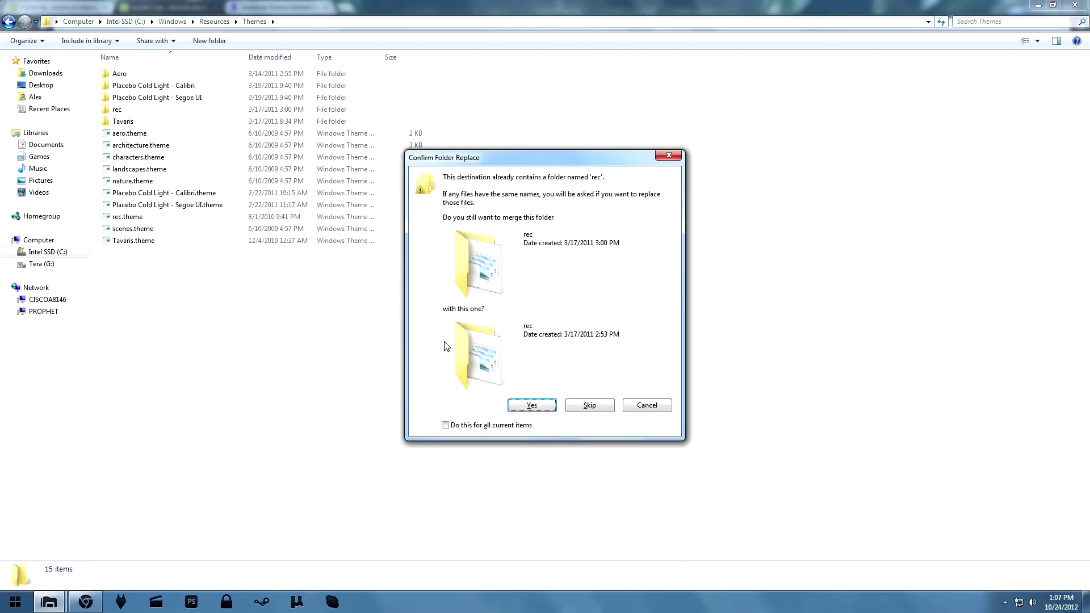
{"action": "left_click", "coordinate": [666, 157]}
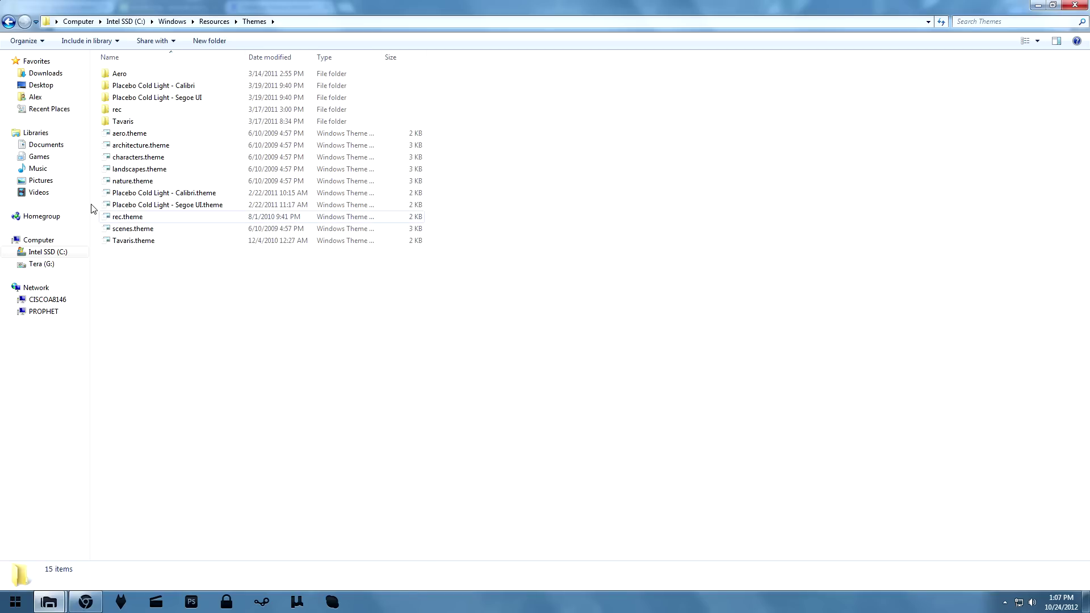
- Apply the rec.theme from the Themes folder and close the window
{"action": "left_click", "coordinate": [131, 222]}
{"action": "double_click", "coordinate": [131, 222]}
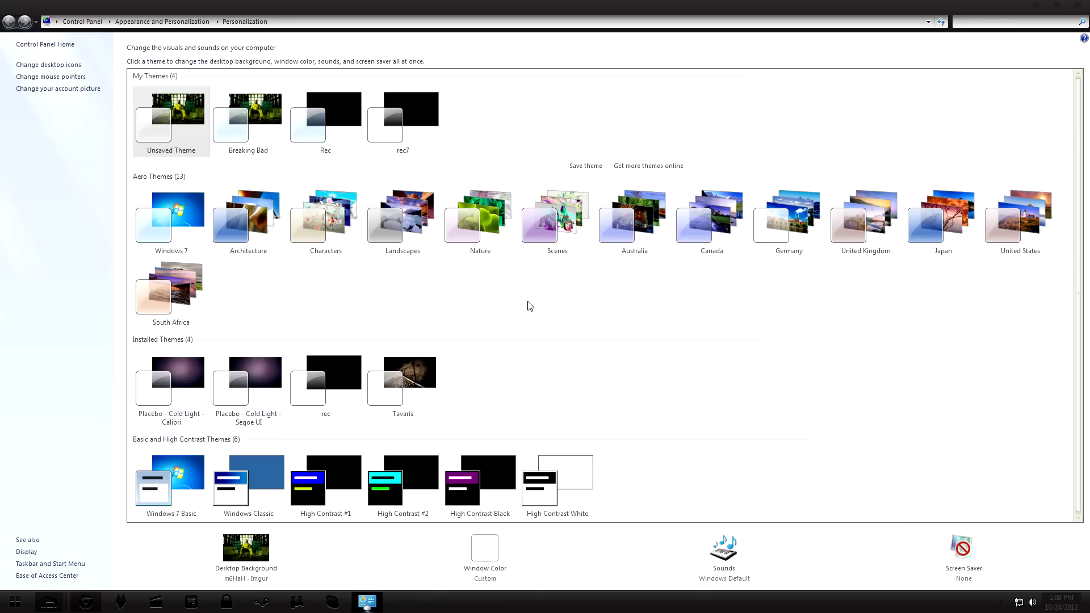
{"action": "left_click", "coordinate": [1078, 13]}
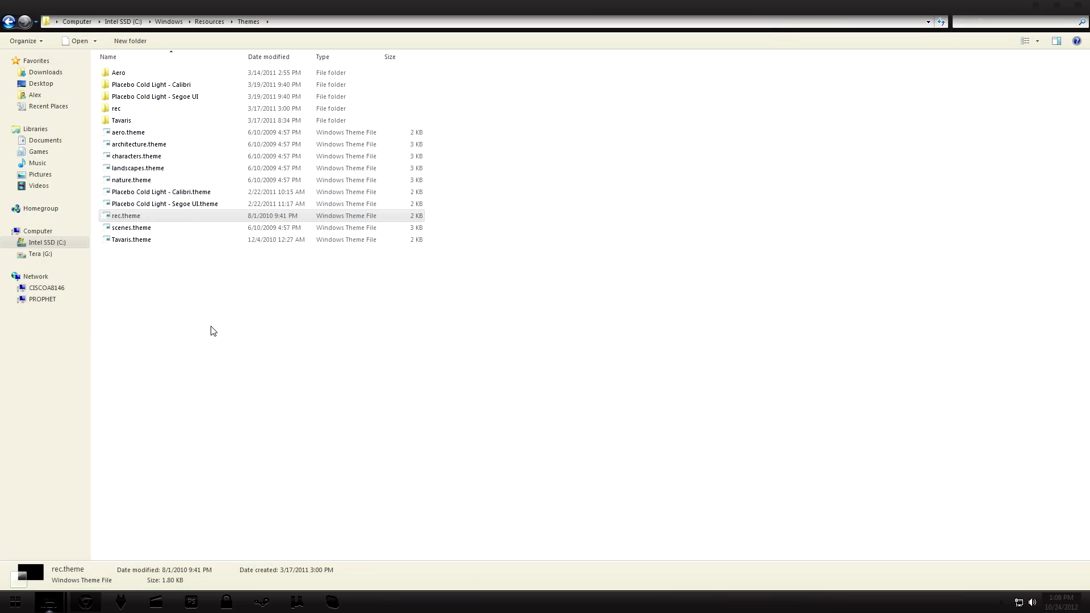
- Go back up the folder tree toward the downloaded rec theme folder
{"action": "key", "text": "BackSpace"}
{"action": "key", "text": "BackSpace"}
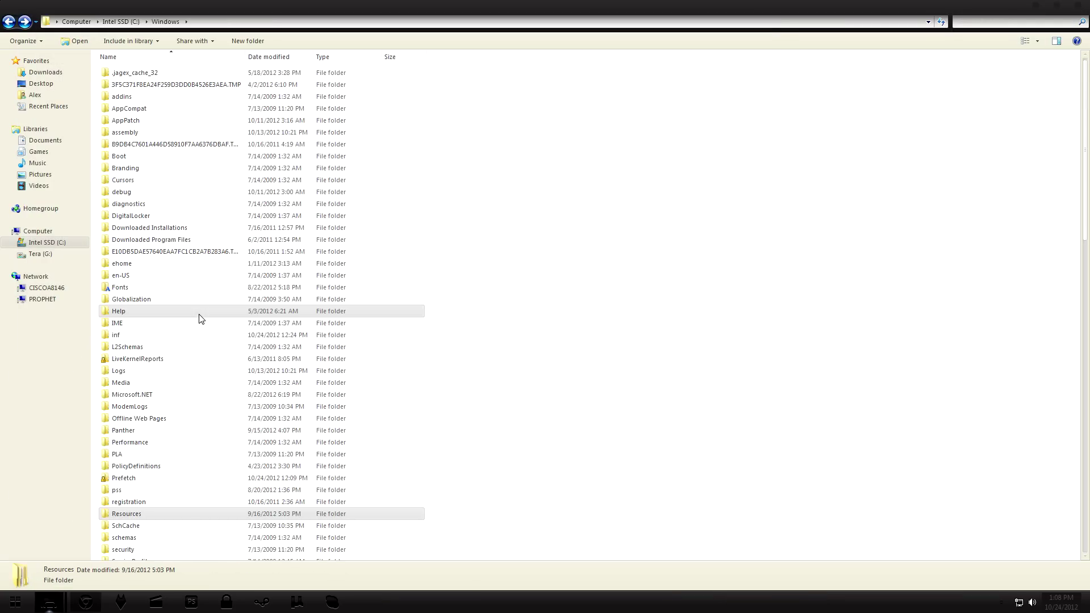
{"action": "key", "text": "BackSpace"}
{"action": "key", "text": "BackSpace"}
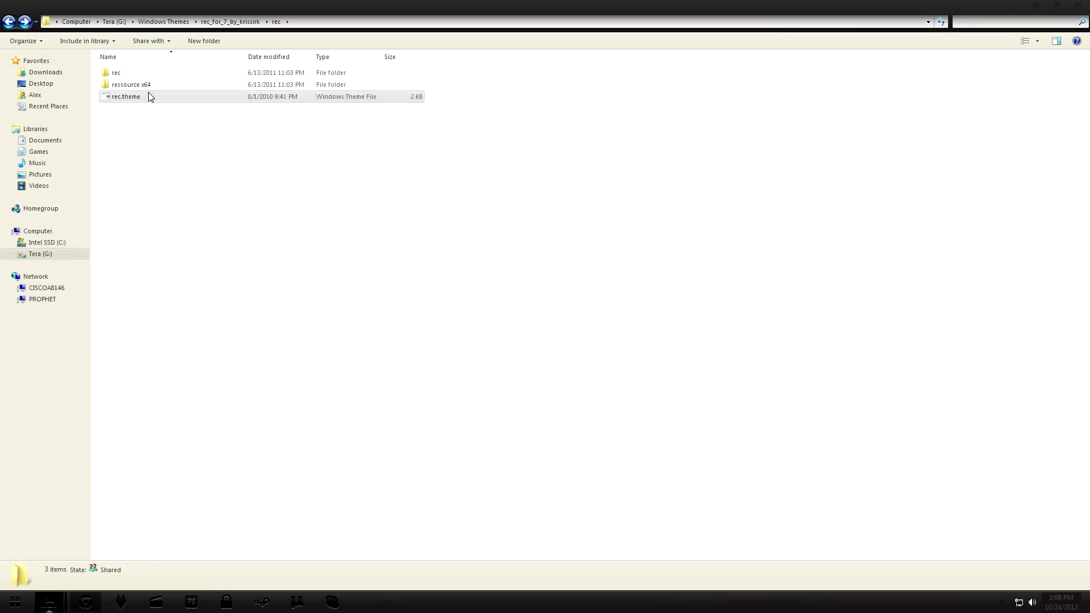
- Check the replacement ExplorerFrame.dll inside the ressource x64 folder
{"action": "left_click", "coordinate": [145, 89]}
{"action": "double_click", "coordinate": [144, 90]}
{"action": "key", "text": "BackSpace"}
{"action": "mouse_move", "coordinate": [130, 84]}
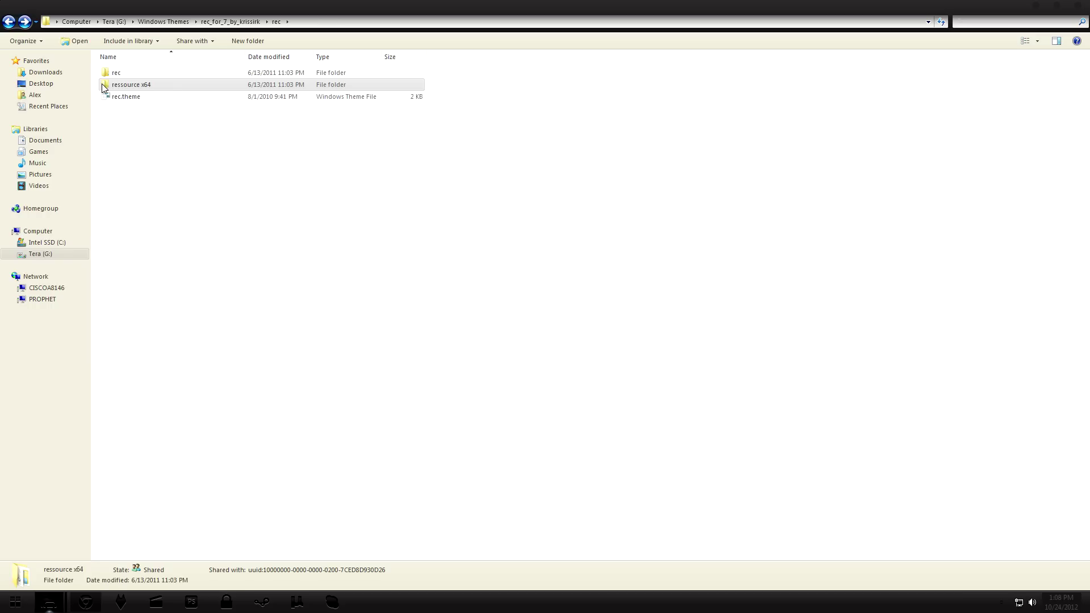
{"action": "double_click", "coordinate": [154, 86]}
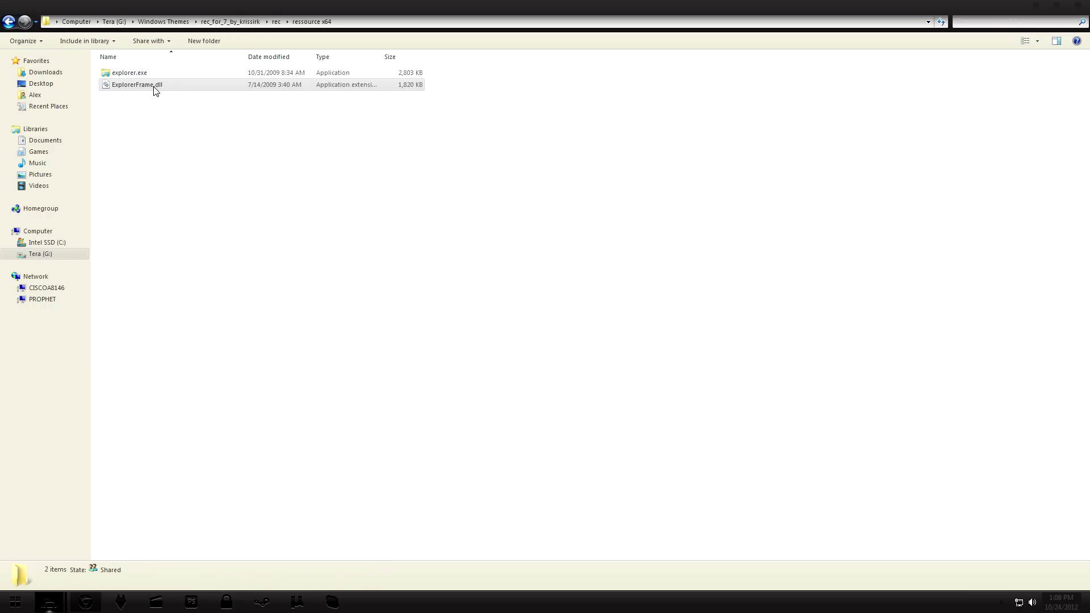
{"action": "left_click", "coordinate": [155, 88]}
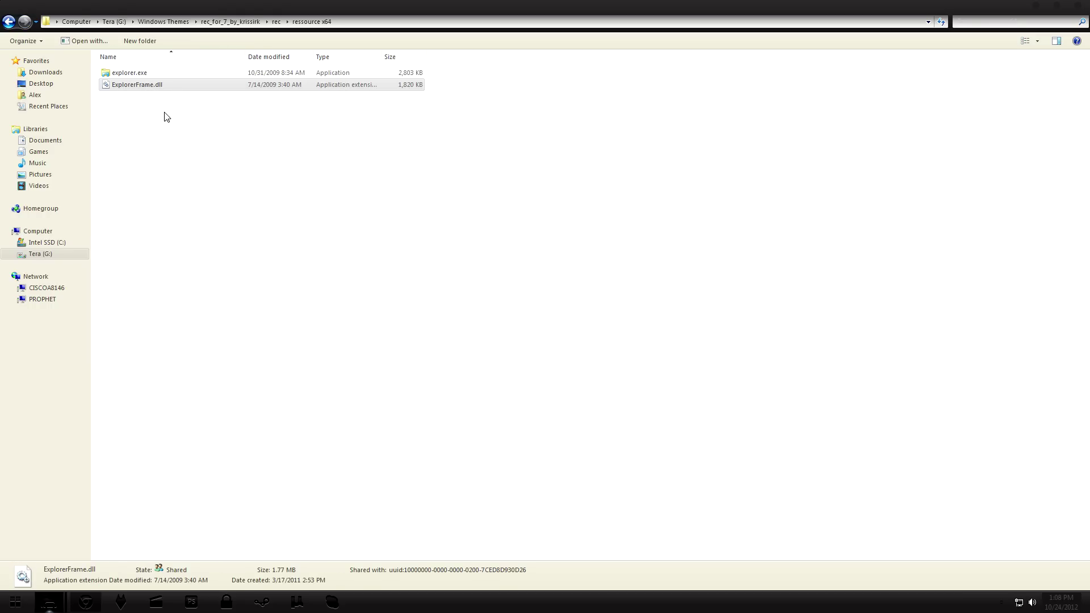
{"action": "left_click", "coordinate": [228, 206]}
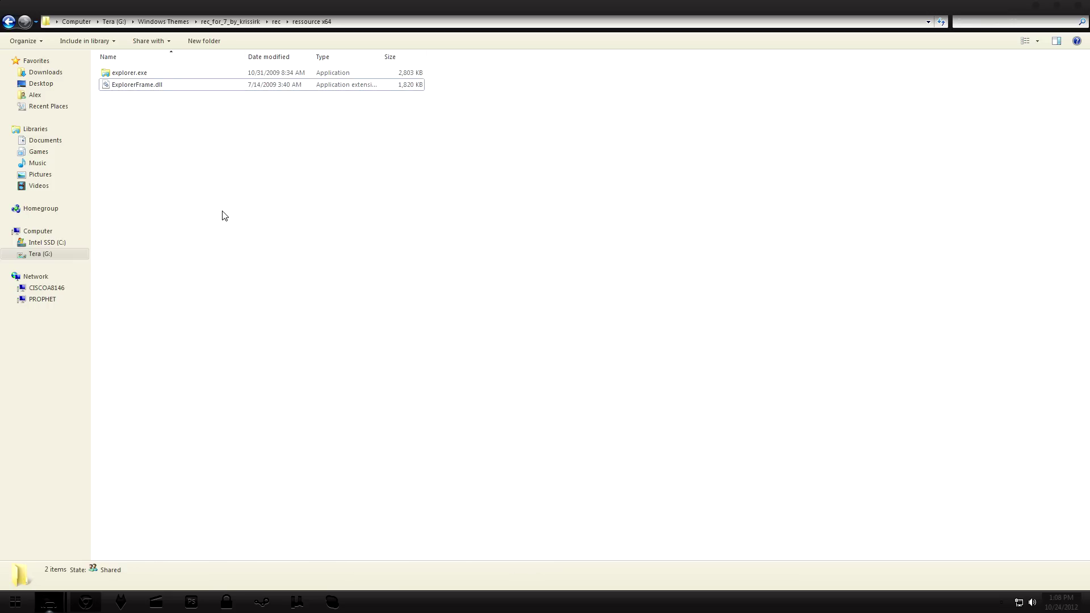
- Locate the system's ExplorerFrame.dll in C:\Windows\System32 and bring up its context menu
{"action": "left_click", "coordinate": [62, 244]}
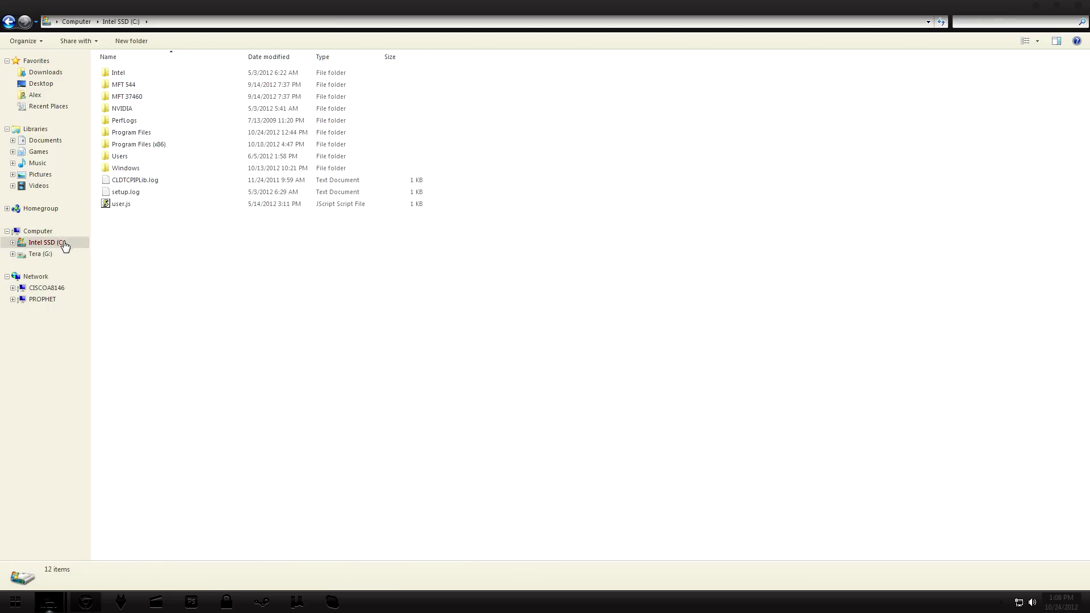
{"action": "double_click", "coordinate": [142, 170]}
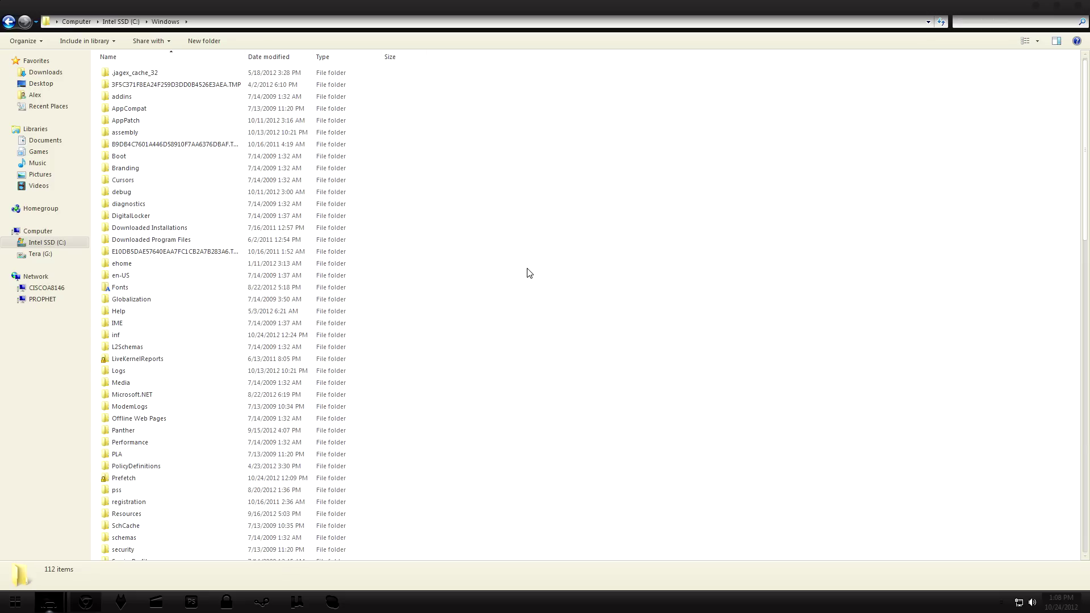
{"action": "type", "text": "sys"}
{"action": "double_click", "coordinate": [162, 87]}
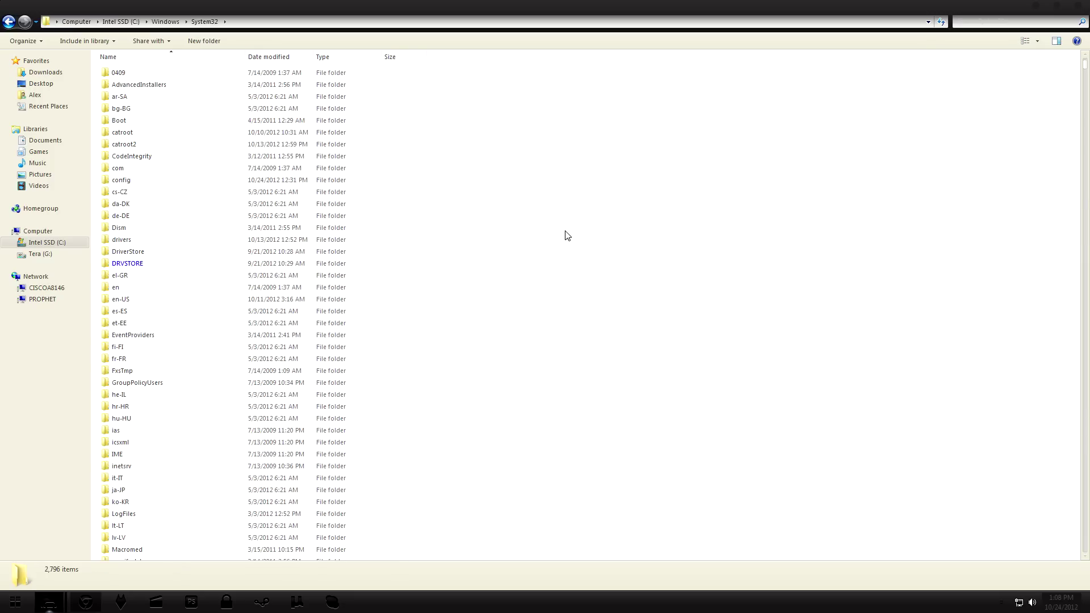
{"action": "type", "text": "ex"}
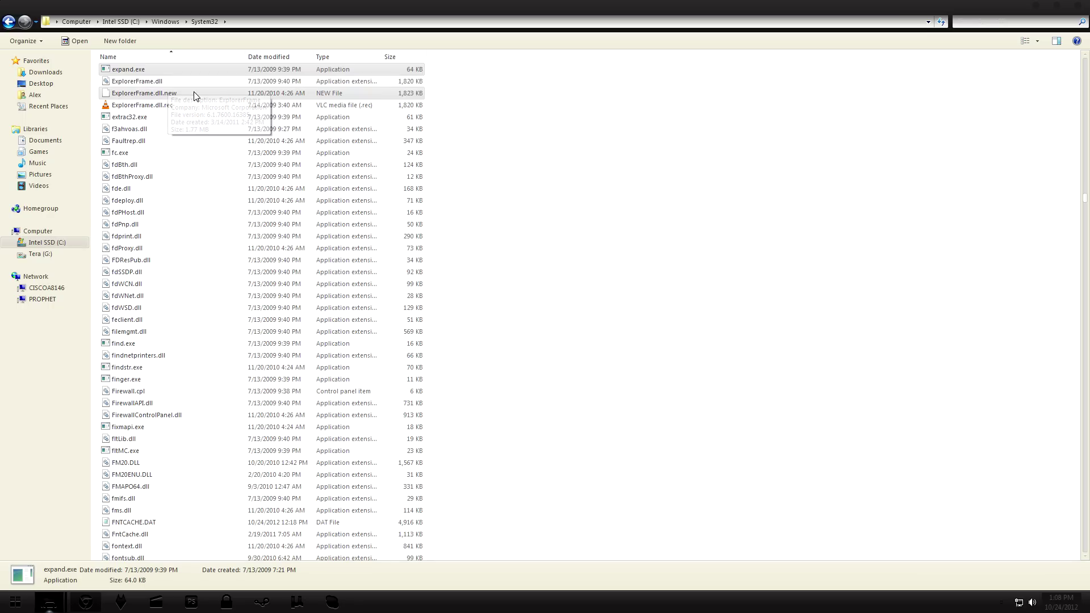
{"action": "left_click", "coordinate": [145, 81]}
{"action": "right_click", "coordinate": [146, 82]}
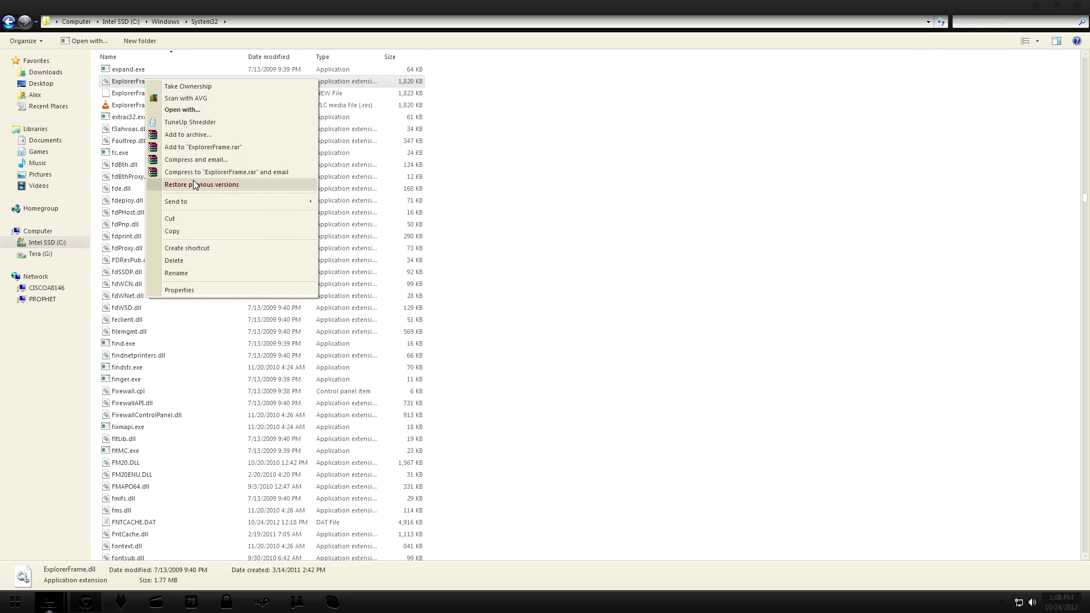
{"action": "left_click", "coordinate": [176, 290]}
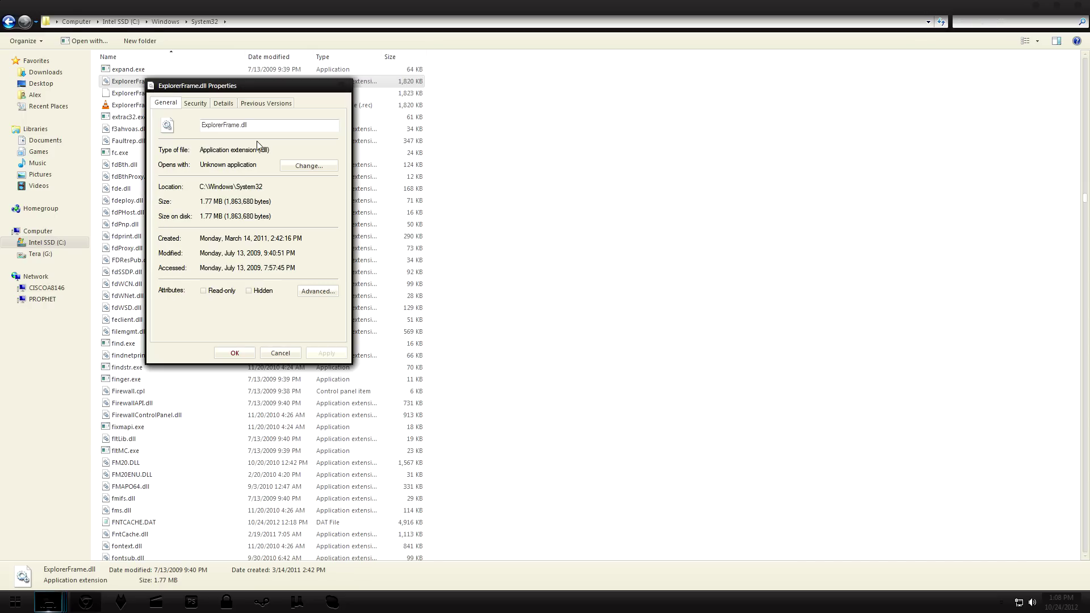
{"action": "left_click", "coordinate": [194, 104]}
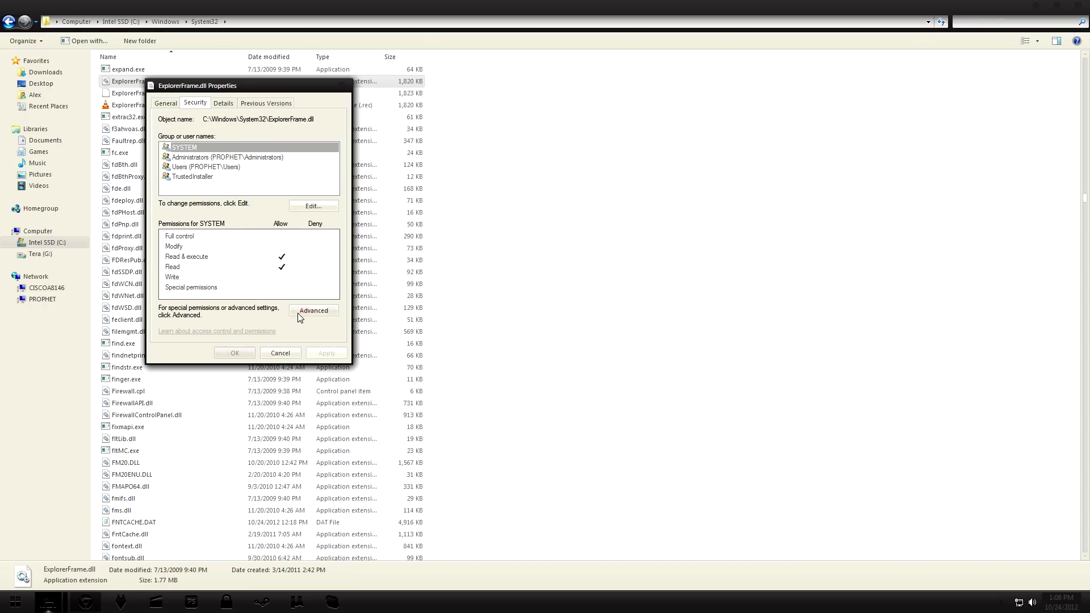
{"action": "left_click", "coordinate": [298, 311]}
{"action": "left_click", "coordinate": [253, 143]}
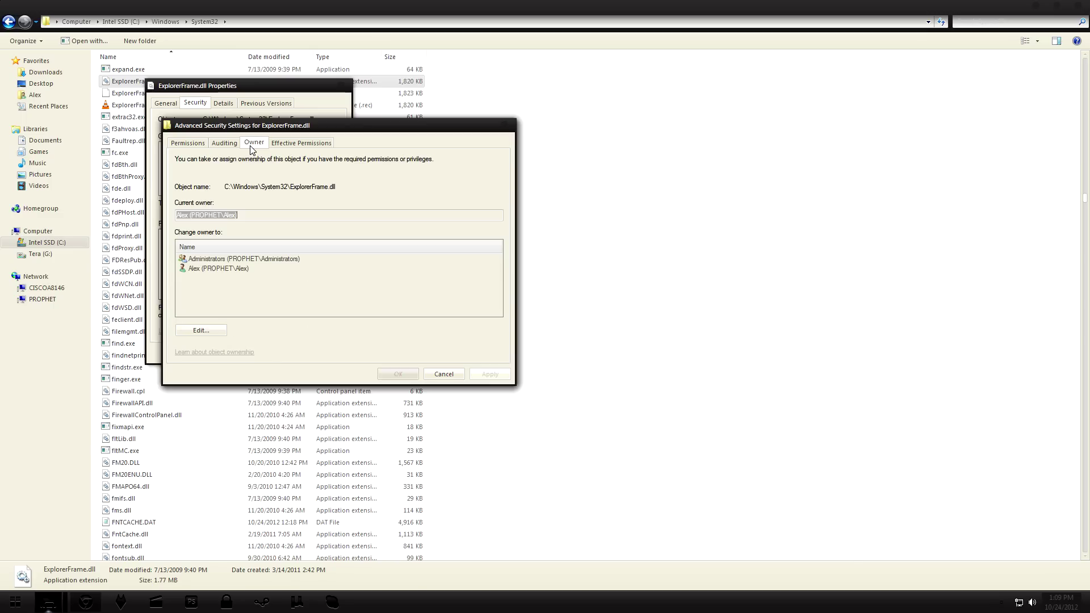
{"action": "left_click", "coordinate": [200, 332]}
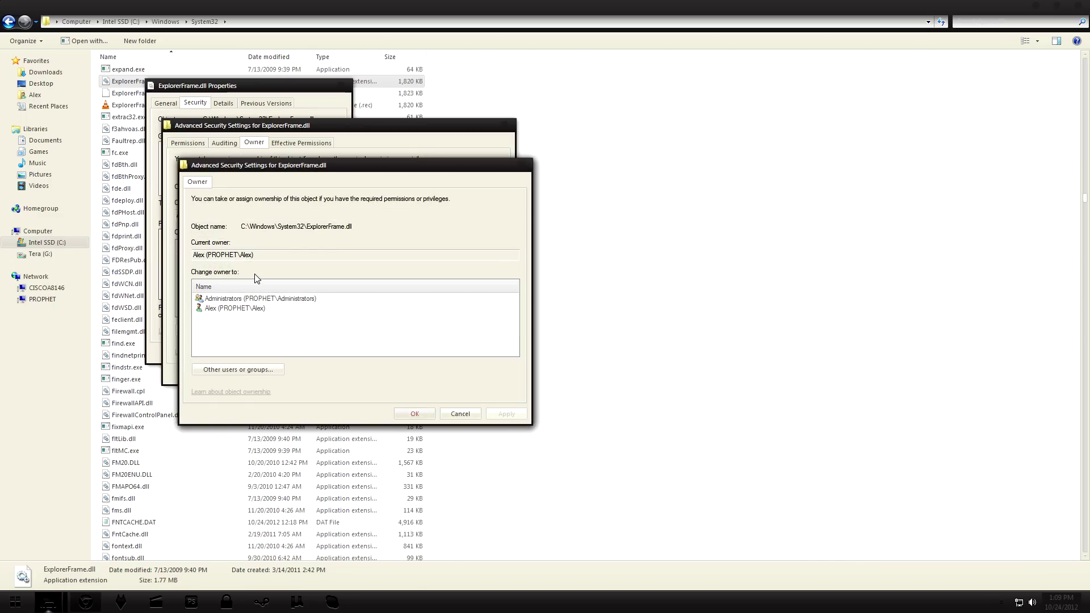
{"action": "left_click", "coordinate": [228, 318]}
{"action": "left_click", "coordinate": [455, 416]}
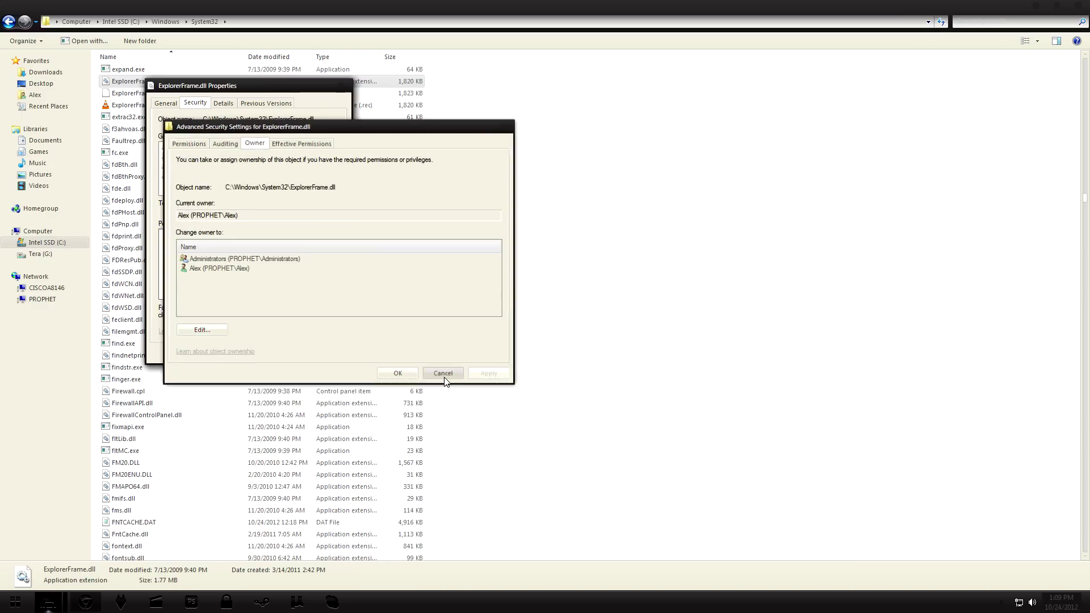
{"action": "left_click", "coordinate": [444, 373]}
- Rename the original System32 ExplorerFrame.dll to ExplorerFrame.dll.old
{"action": "left_click", "coordinate": [294, 355]}
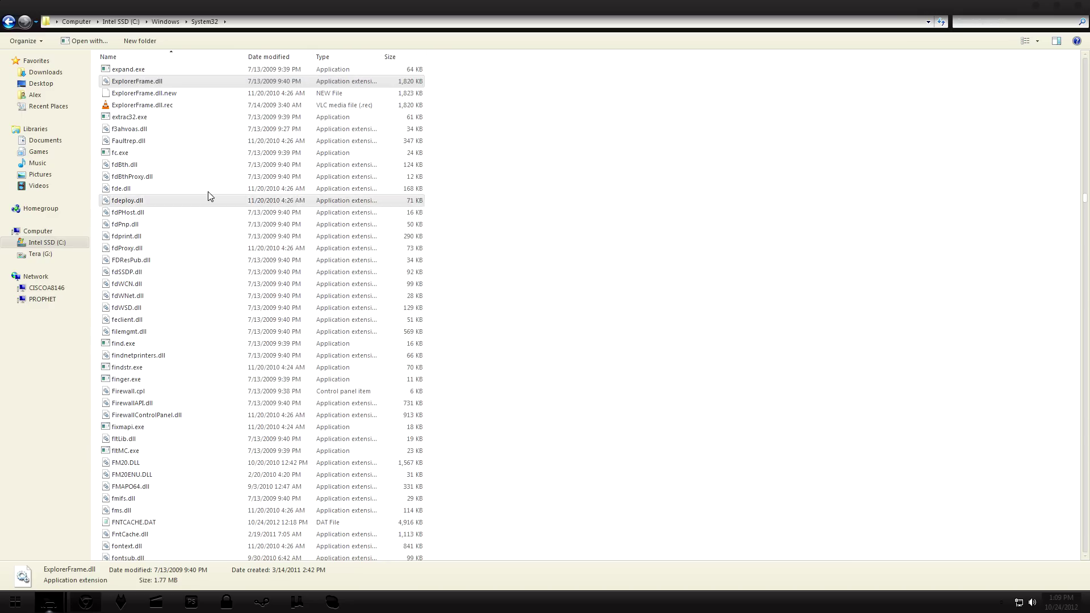
{"action": "left_click", "coordinate": [167, 83]}
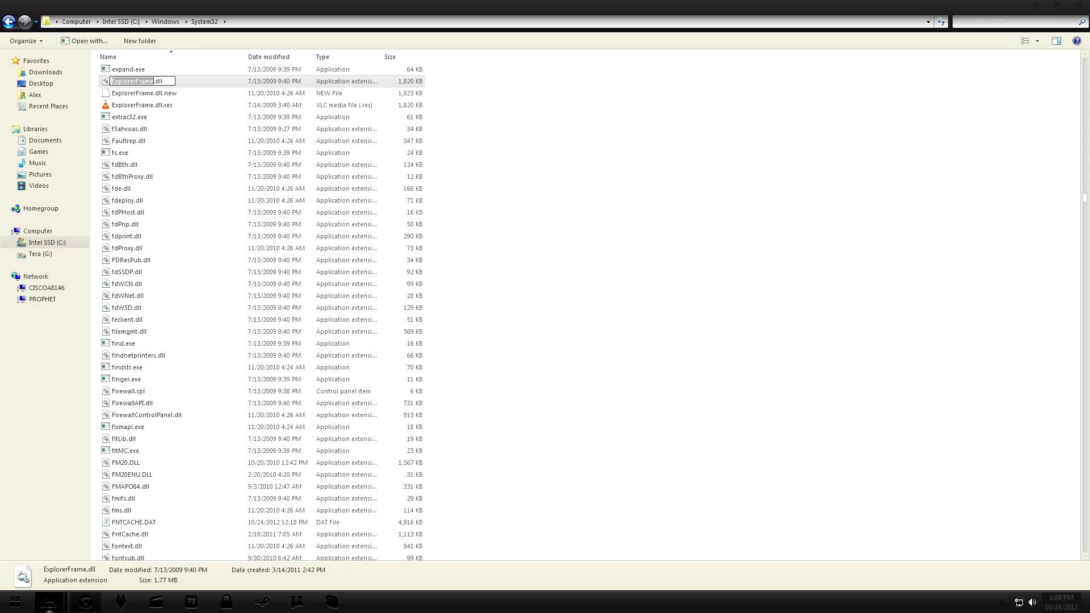
{"action": "key", "text": "End"}
{"action": "type", "text": ".old"}
{"action": "key", "text": "Return"}
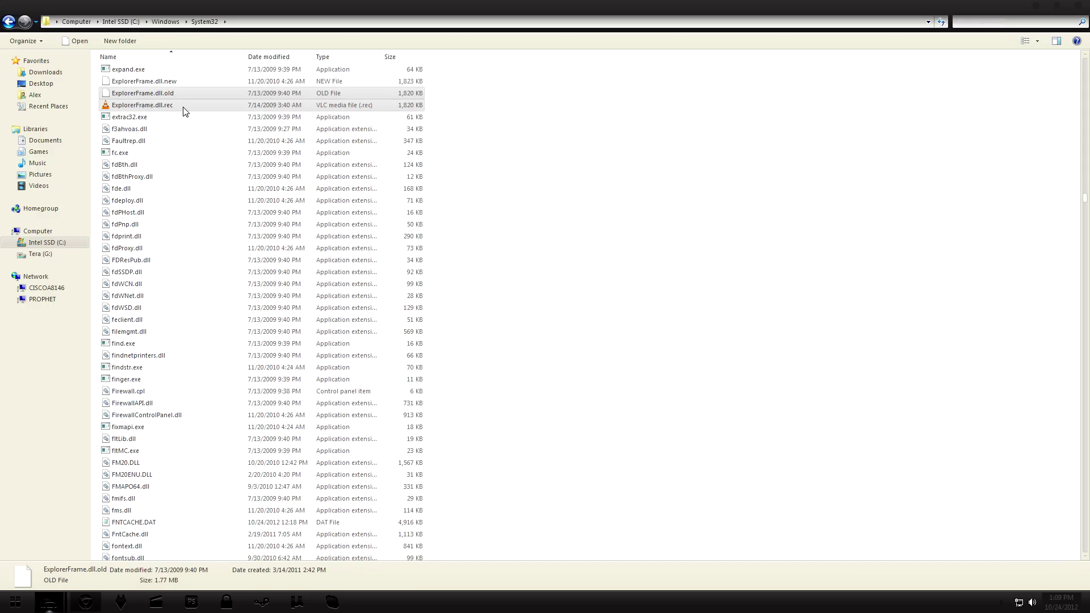
- Rename ExplorerFrame.dll.rec to ExplorerFrame.dll so the rec version takes its place
{"action": "left_click", "coordinate": [179, 107]}
{"action": "left_click", "coordinate": [175, 107]}
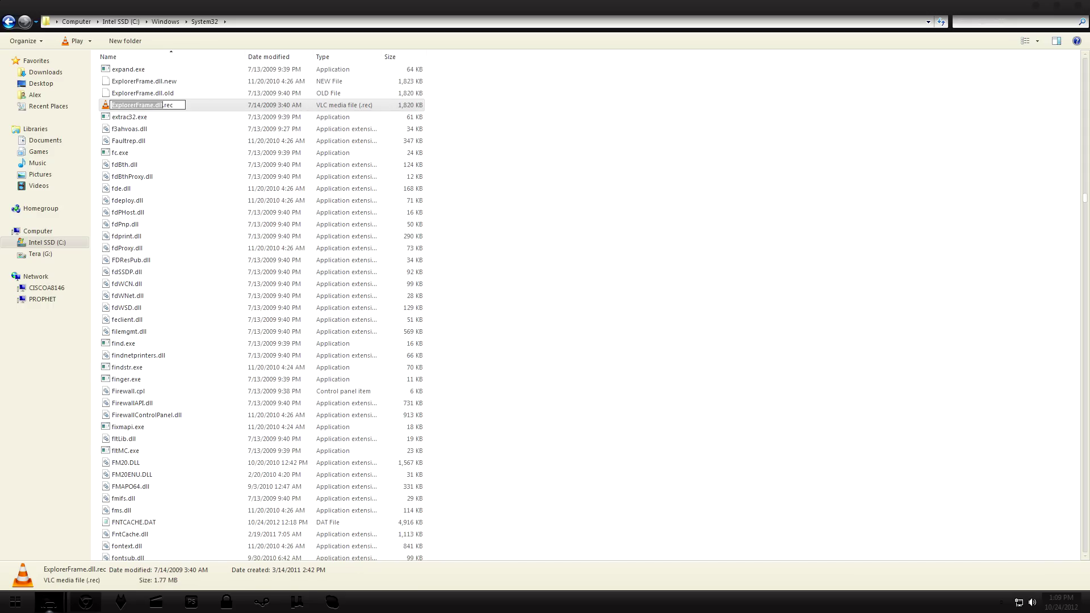
{"action": "key", "text": "End"}
{"action": "key", "text": "BackSpace"}
{"action": "key", "text": "BackSpace"}
{"action": "key", "text": "Return"}
{"action": "key", "text": "Return"}
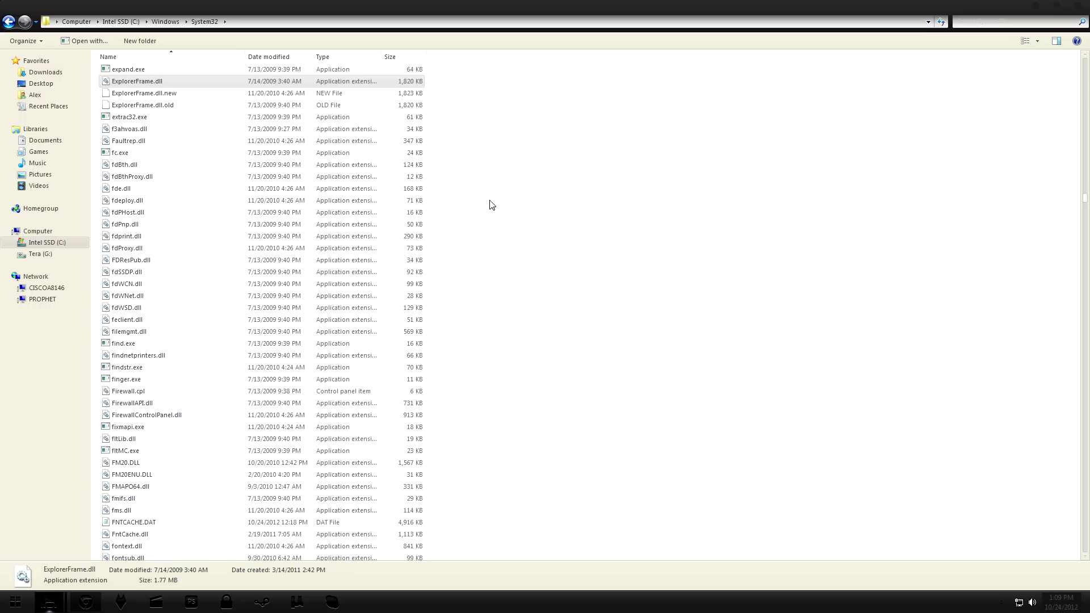
- End the explorer.exe process in Task Manager
{"action": "right_click", "coordinate": [481, 595]}
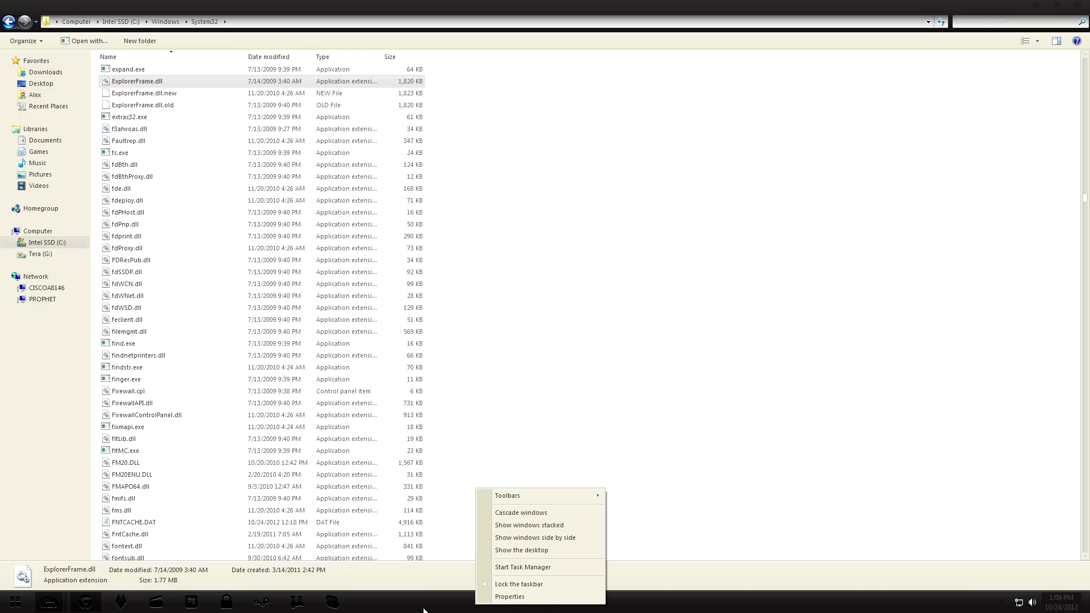
{"action": "left_click", "coordinate": [526, 567]}
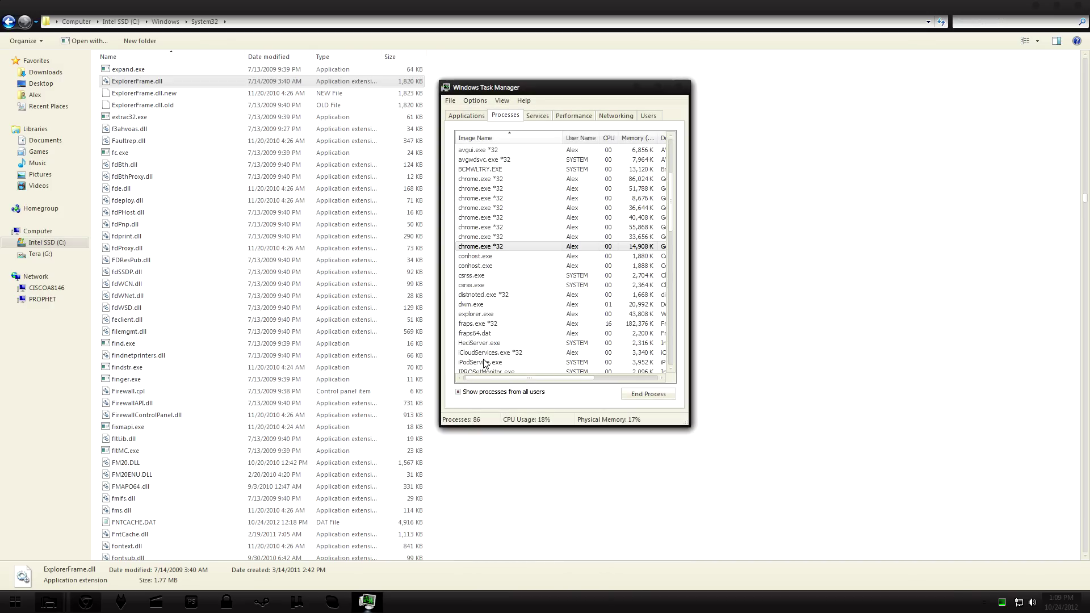
{"action": "left_click", "coordinate": [478, 314]}
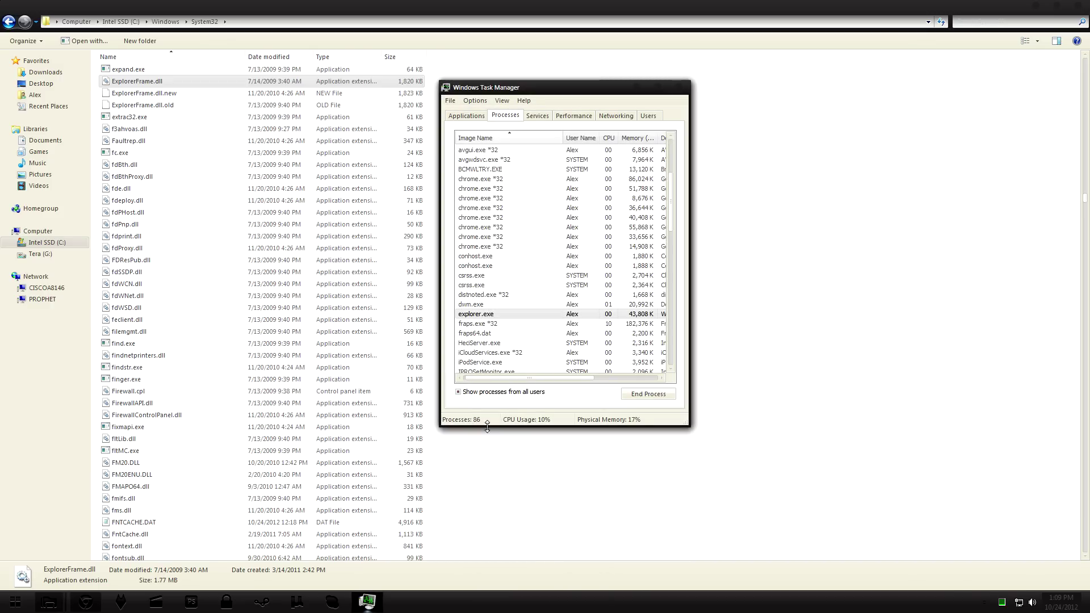
{"action": "left_click", "coordinate": [651, 394]}
{"action": "left_click", "coordinate": [560, 318]}
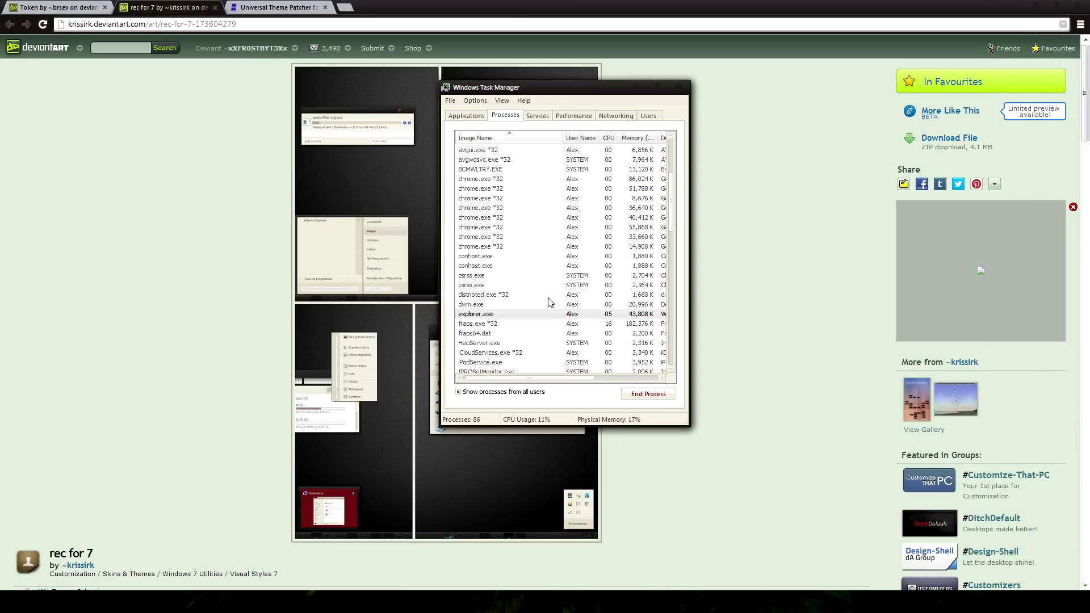
- Relaunch explorer via New Task (Run...), close Task Manager, and reopen the Windows Themes folder
{"action": "left_click", "coordinate": [449, 101]}
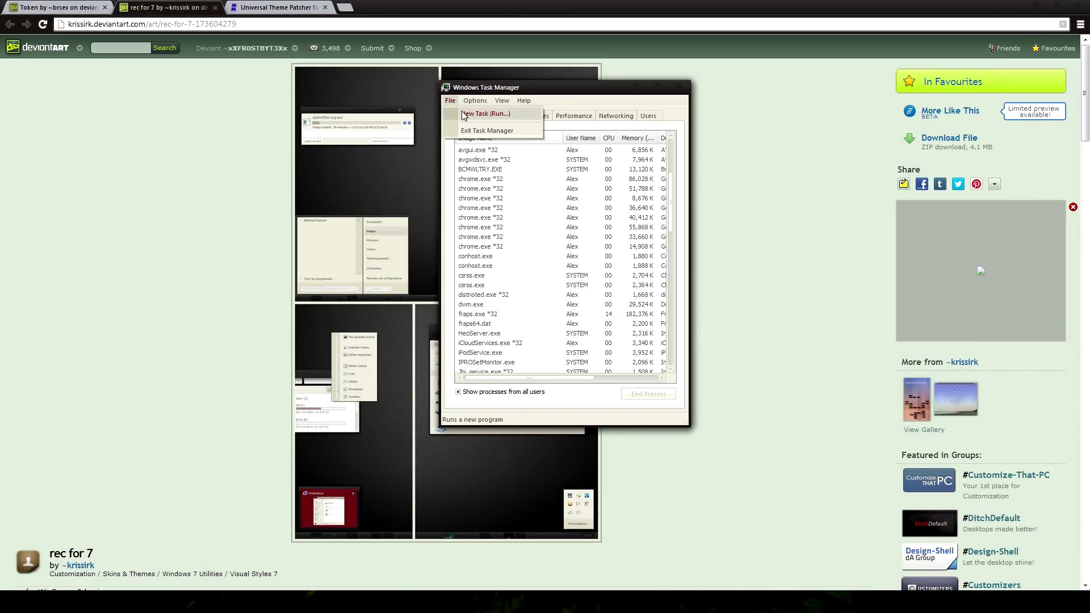
{"action": "left_click", "coordinate": [464, 113]}
{"action": "left_click", "coordinate": [525, 211]}
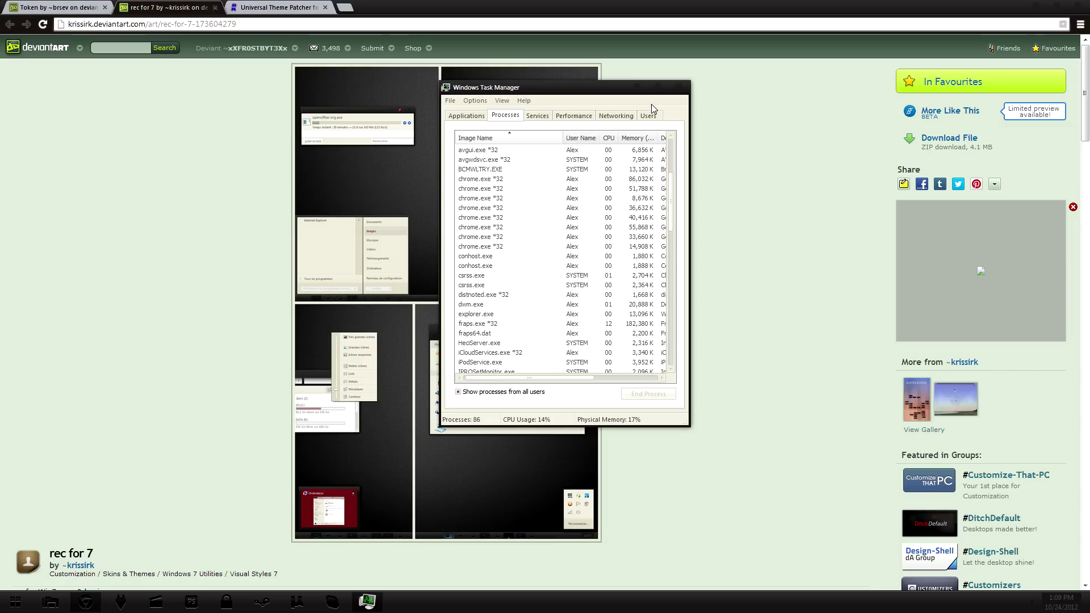
{"action": "left_click", "coordinate": [679, 88]}
{"action": "left_click", "coordinate": [50, 602]}
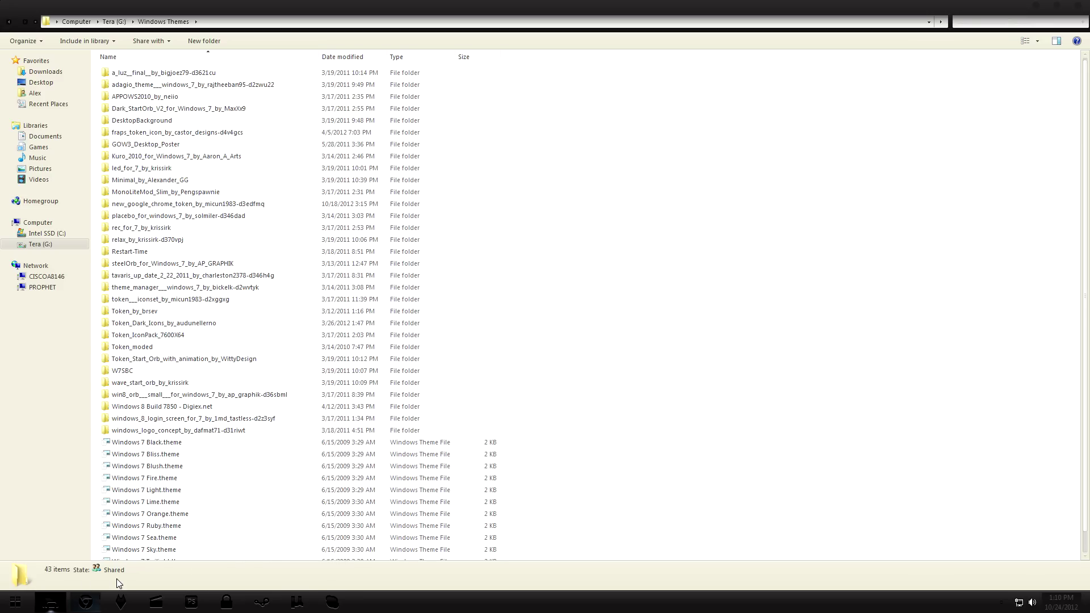
- Switch to Chrome's 'Token by ~brsev' deviantART tab
{"action": "left_click", "coordinate": [85, 603]}
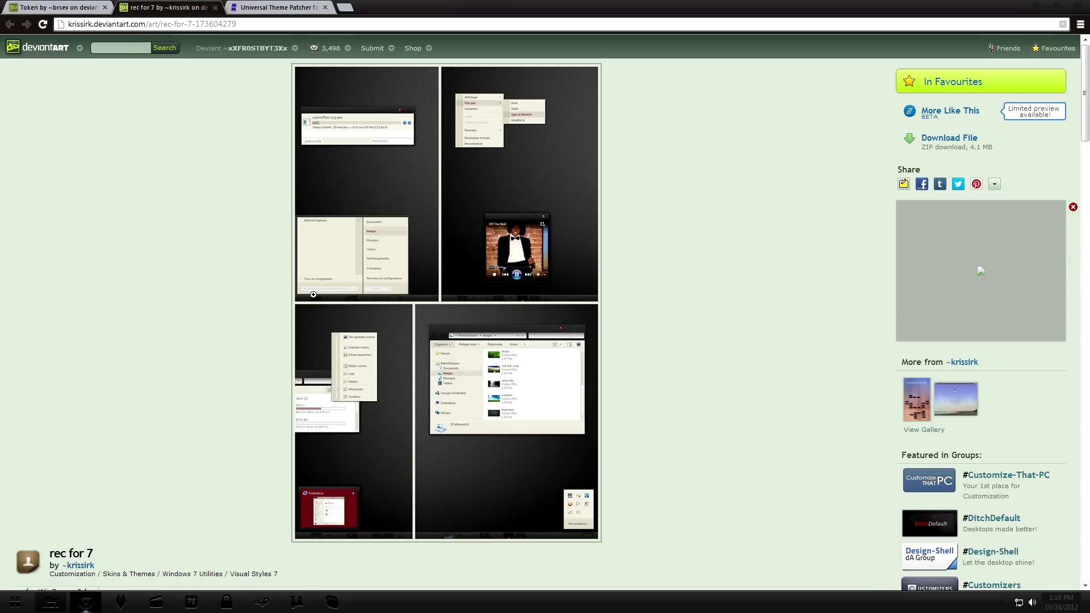
{"action": "key", "text": "ctrl+shift+Tab"}
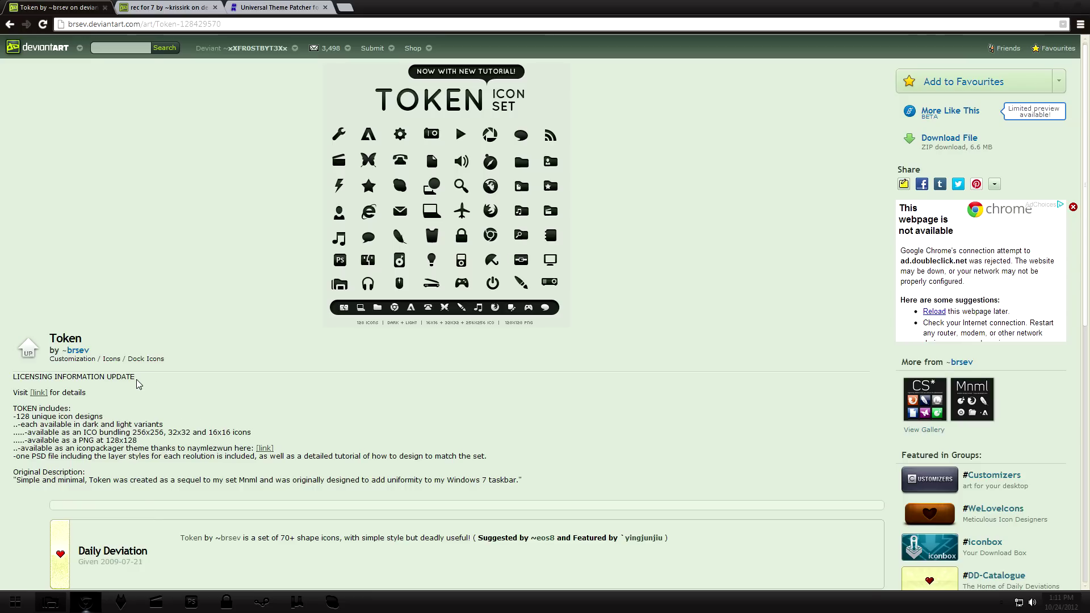
- From the foobar2000 jump list, start browsing for a new shortcut icon via Properties > Change Icon
{"action": "right_click", "coordinate": [127, 601]}
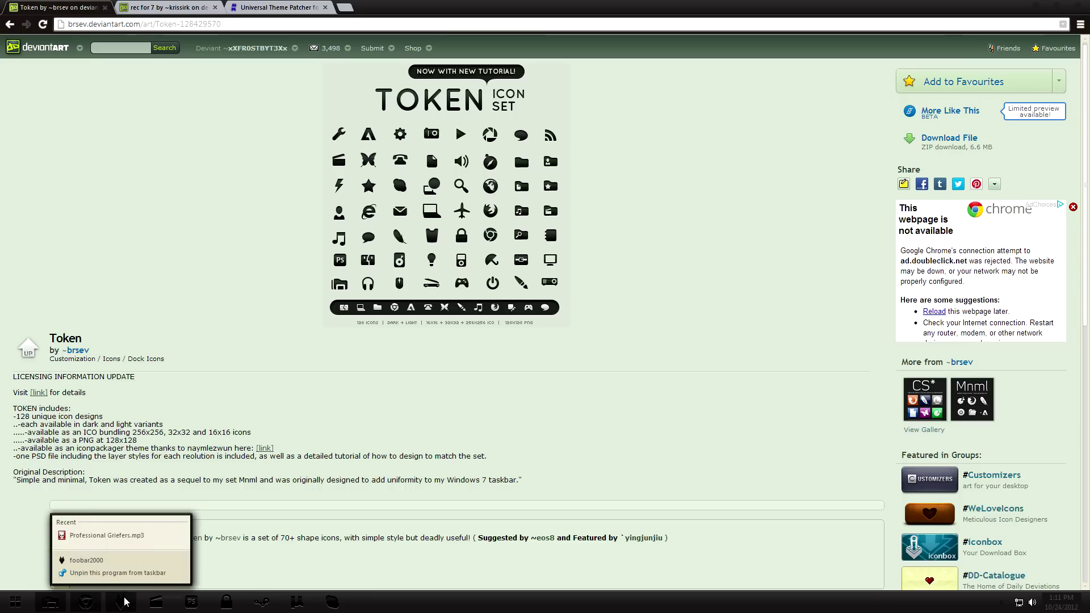
{"action": "right_click", "coordinate": [89, 563]}
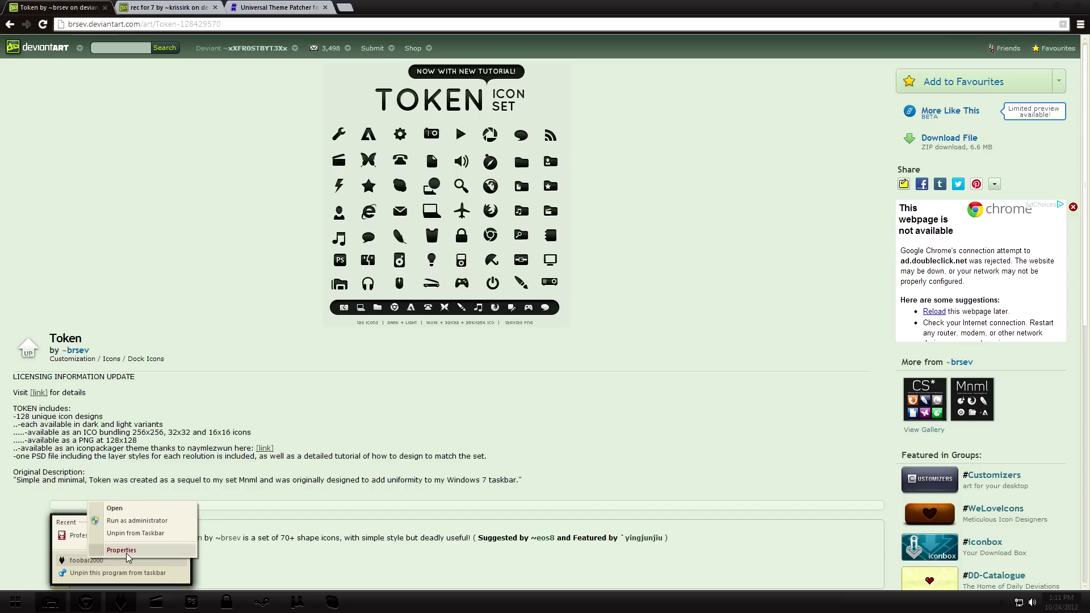
{"action": "left_click", "coordinate": [127, 554]}
{"action": "left_click", "coordinate": [240, 500]}
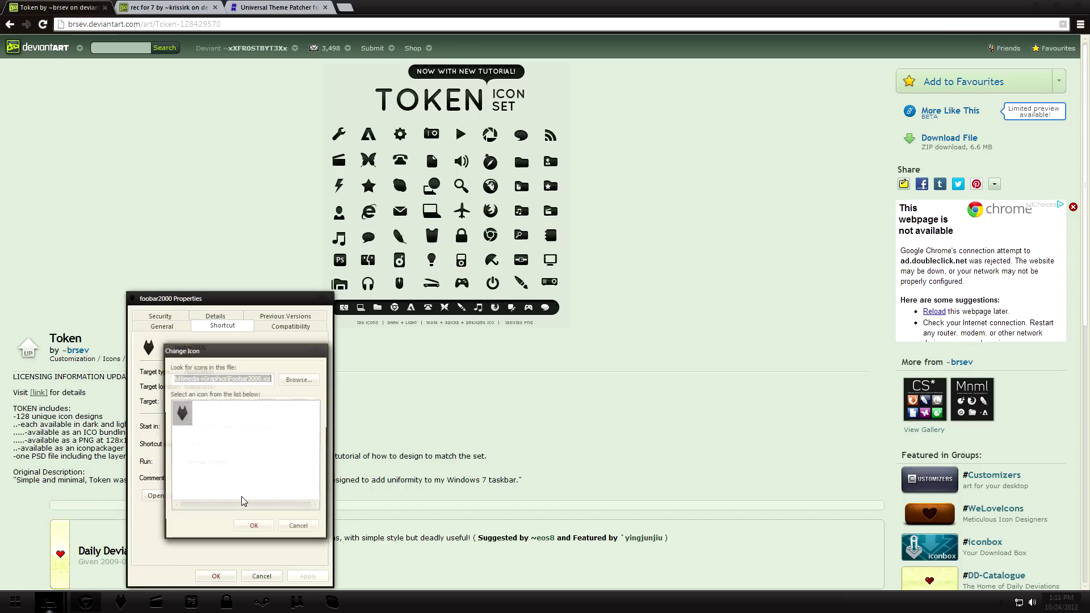
{"action": "left_click", "coordinate": [298, 379]}
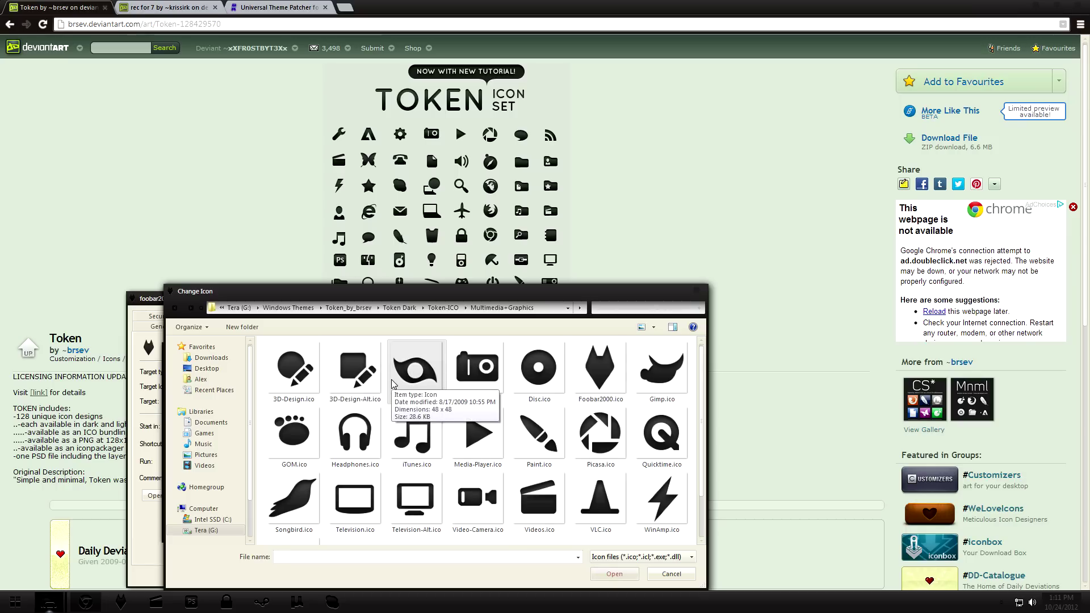
- Choose Token Dark\Token-ICO\Multimedia+Graphics\Foobar2000.ico and apply it to the shortcut
{"action": "left_click", "coordinate": [334, 307]}
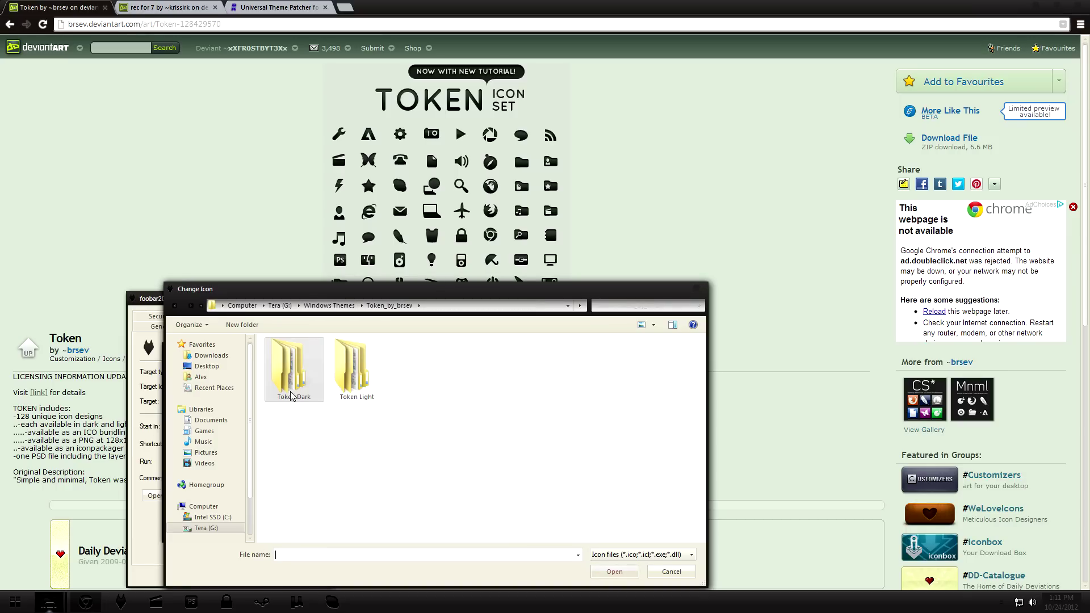
{"action": "double_click", "coordinate": [294, 368]}
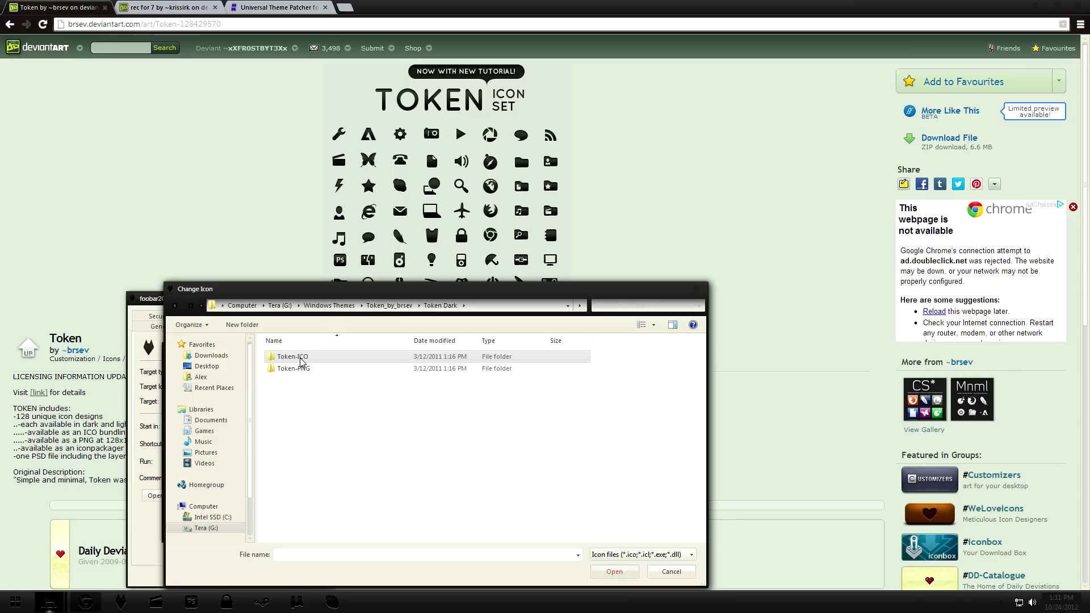
{"action": "double_click", "coordinate": [306, 362]}
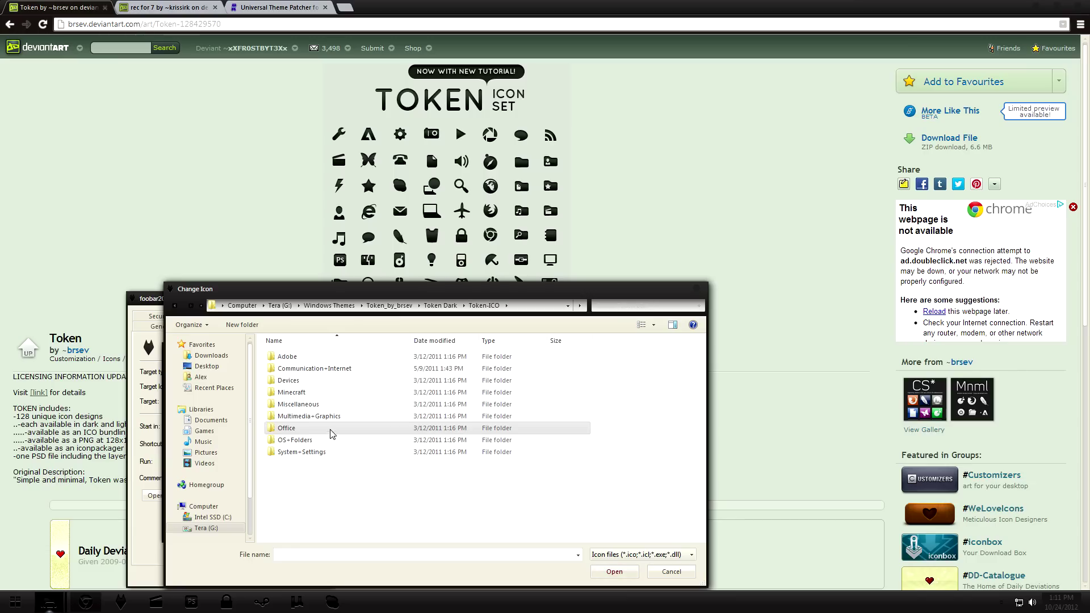
{"action": "double_click", "coordinate": [310, 416]}
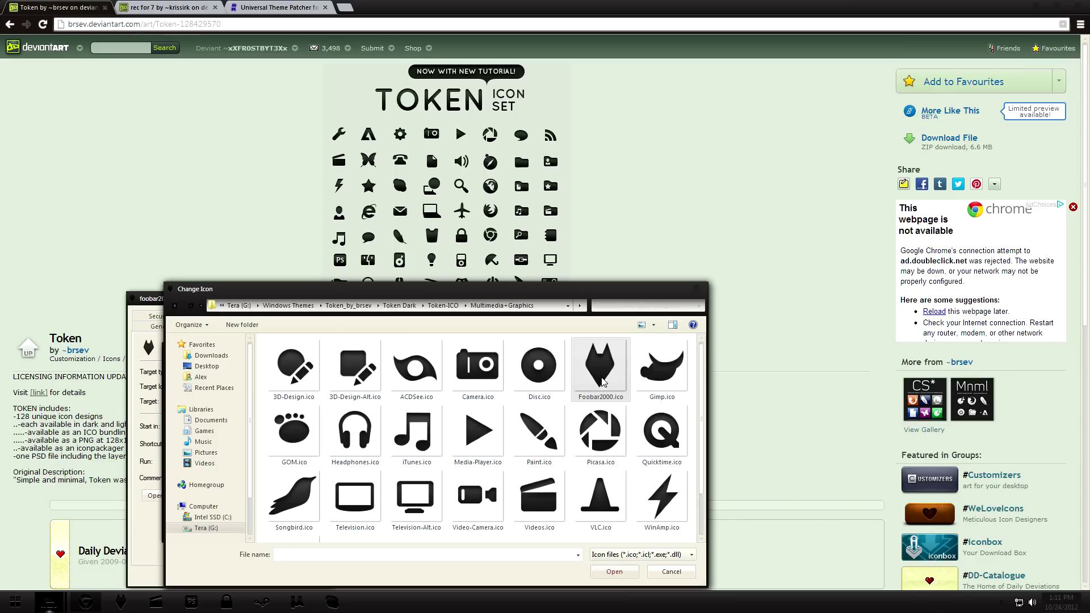
{"action": "double_click", "coordinate": [596, 375]}
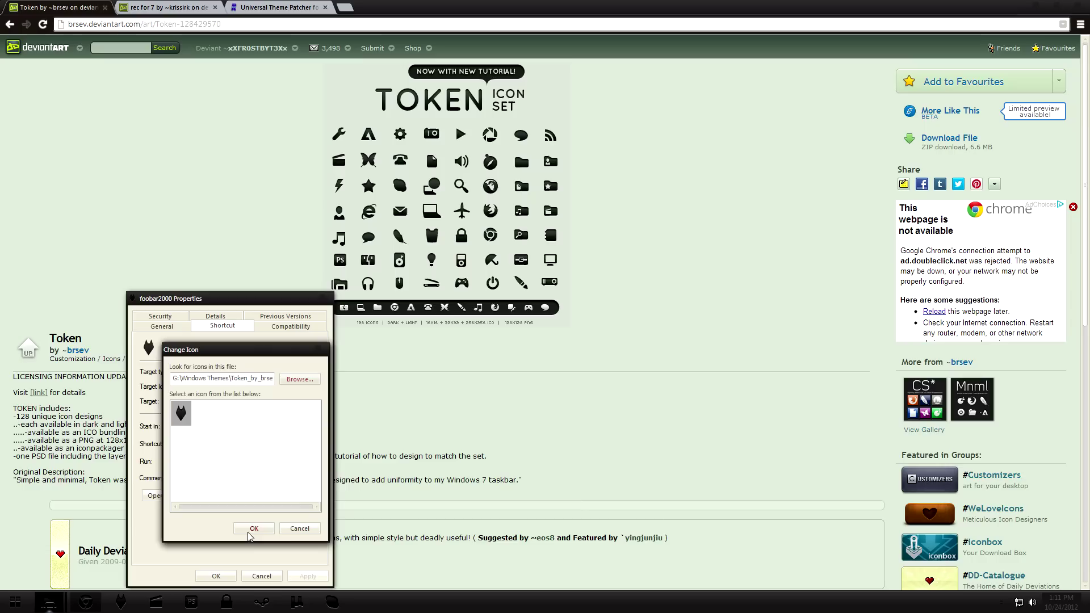
{"action": "left_click", "coordinate": [254, 528]}
{"action": "left_click", "coordinate": [312, 577]}
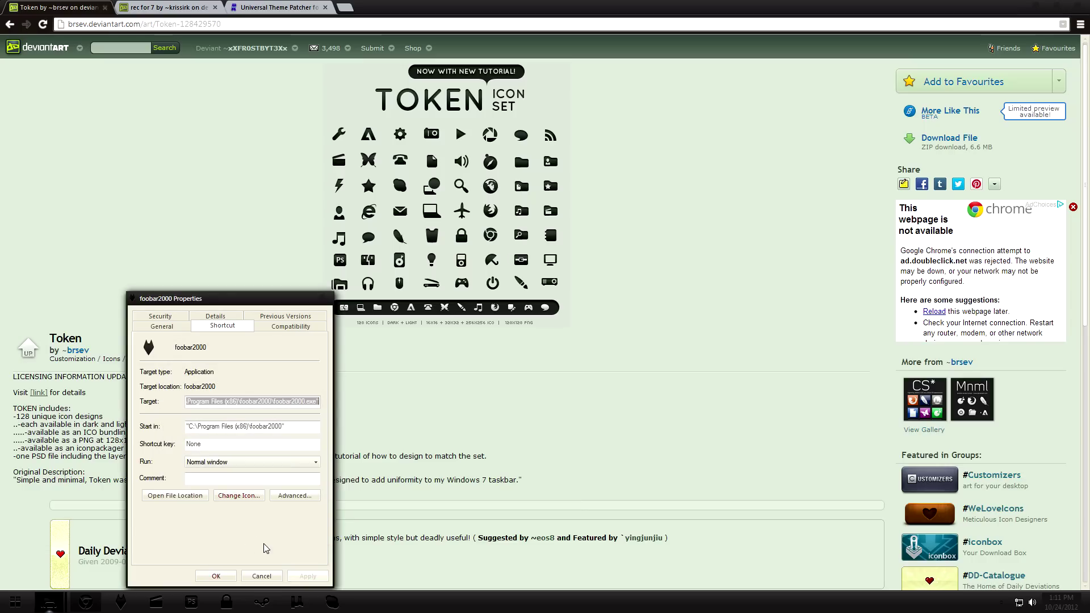
{"action": "left_click", "coordinate": [216, 576]}
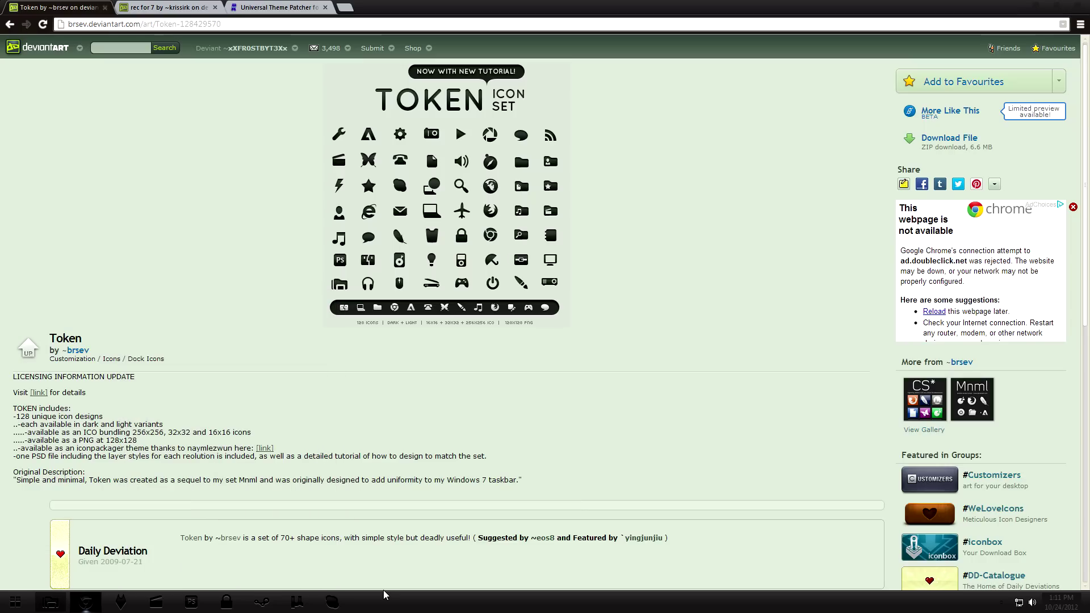
{"action": "right_click", "coordinate": [438, 608]}
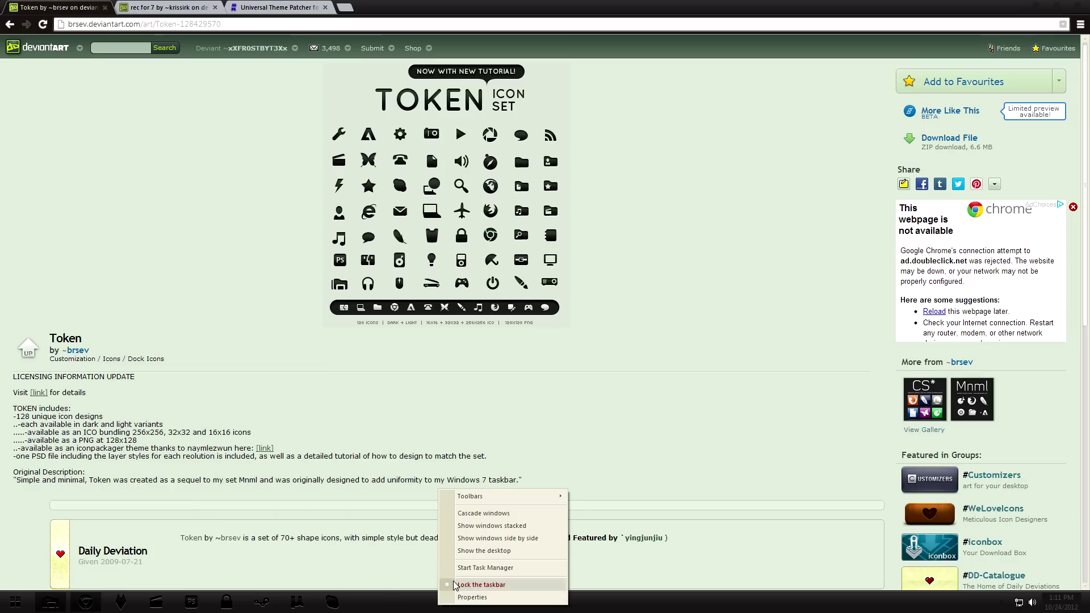
{"action": "left_click", "coordinate": [456, 565]}
{"action": "left_click", "coordinate": [482, 343]}
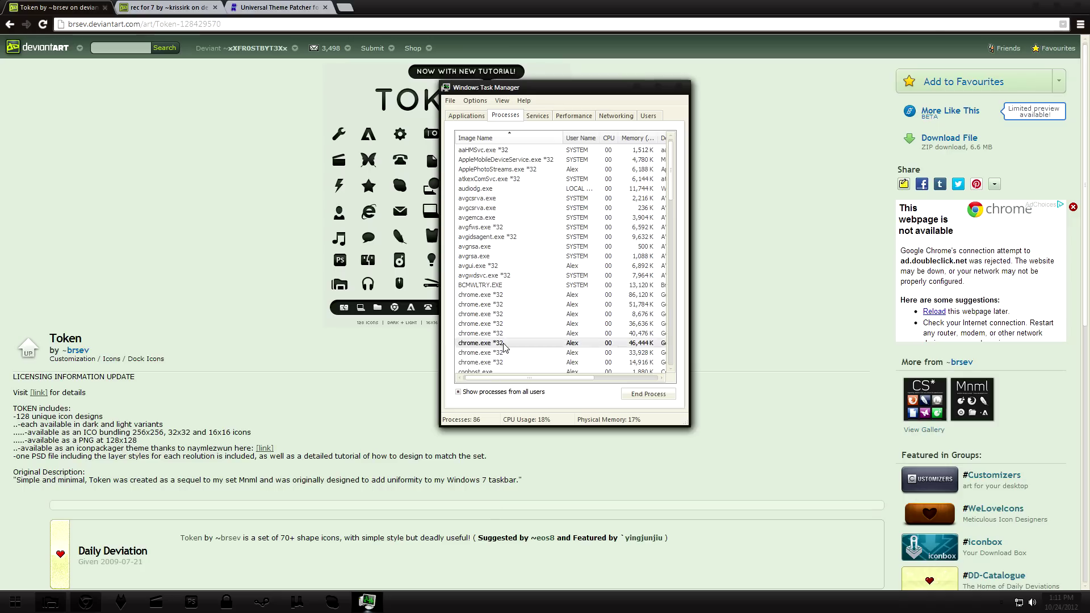
{"action": "scroll", "coordinate": [482, 344], "scroll_direction": "down", "scroll_amount": 4}
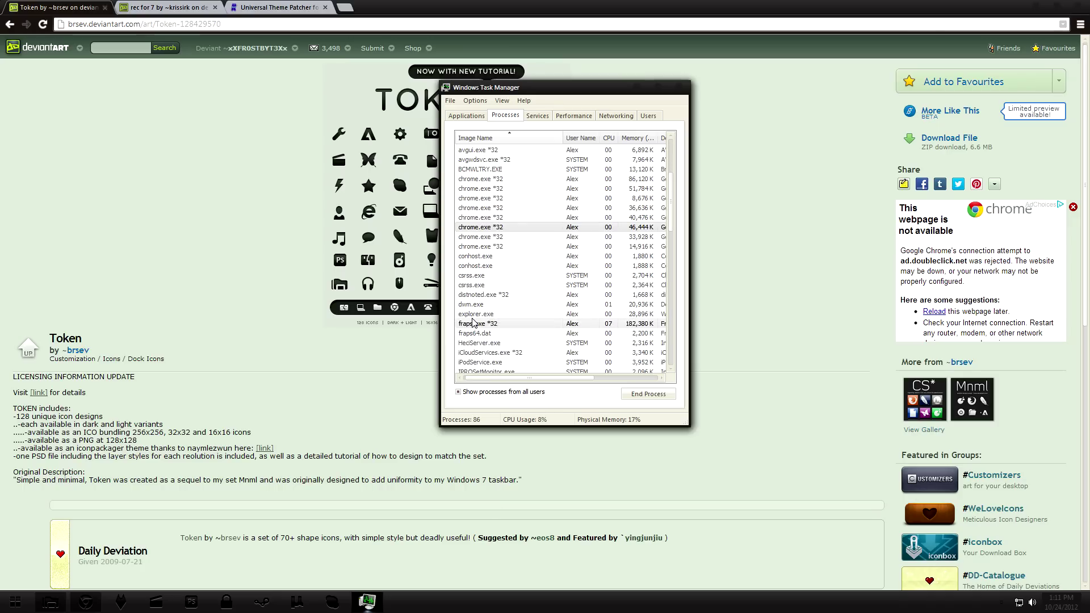
{"action": "left_click", "coordinate": [474, 313]}
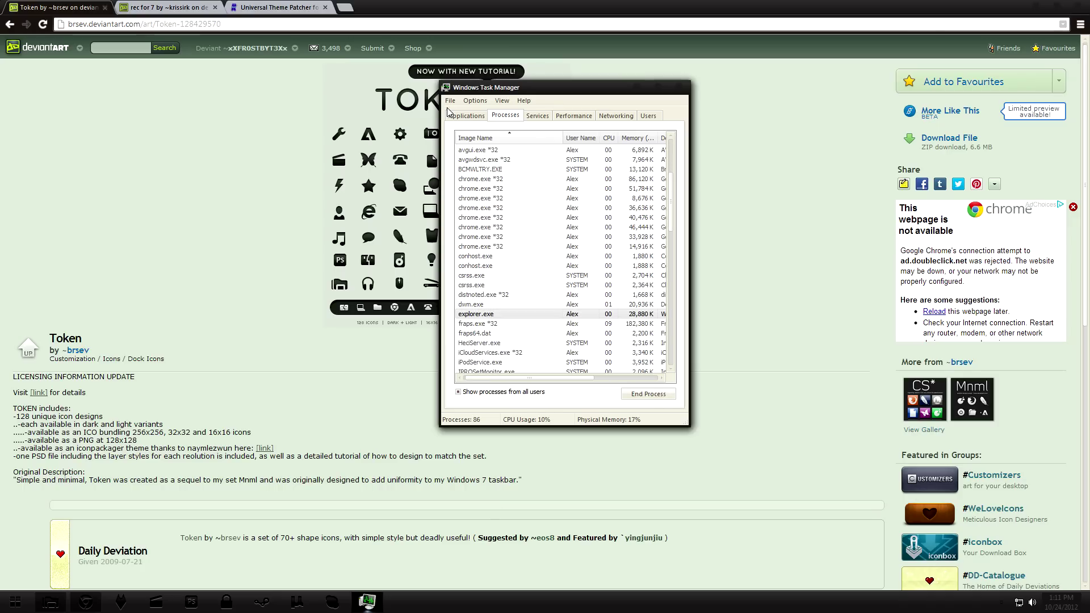
{"action": "left_click", "coordinate": [676, 88]}
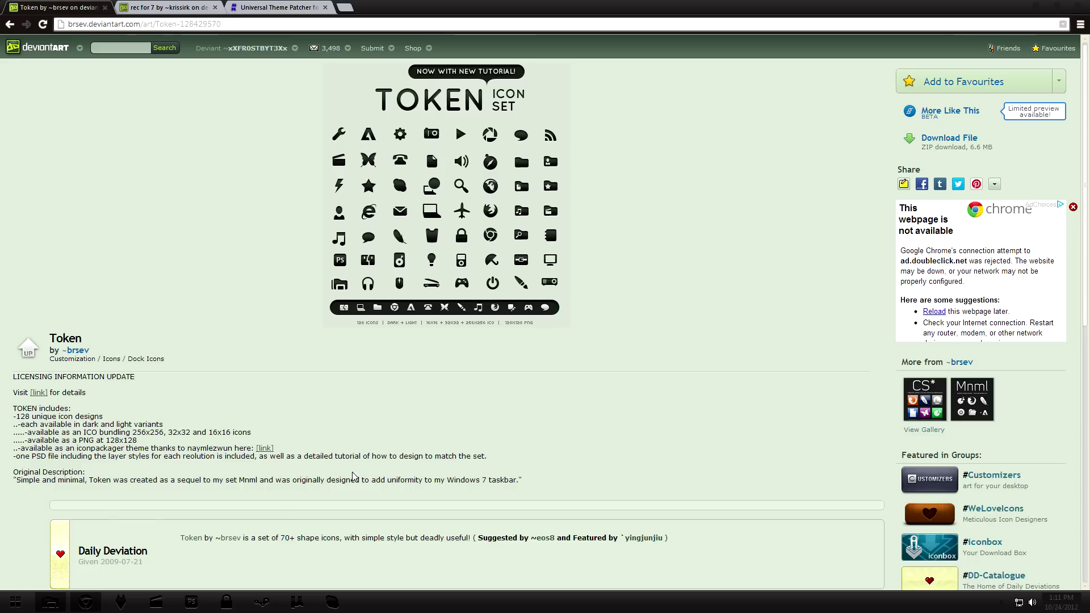
{"action": "left_click", "coordinate": [15, 601]}
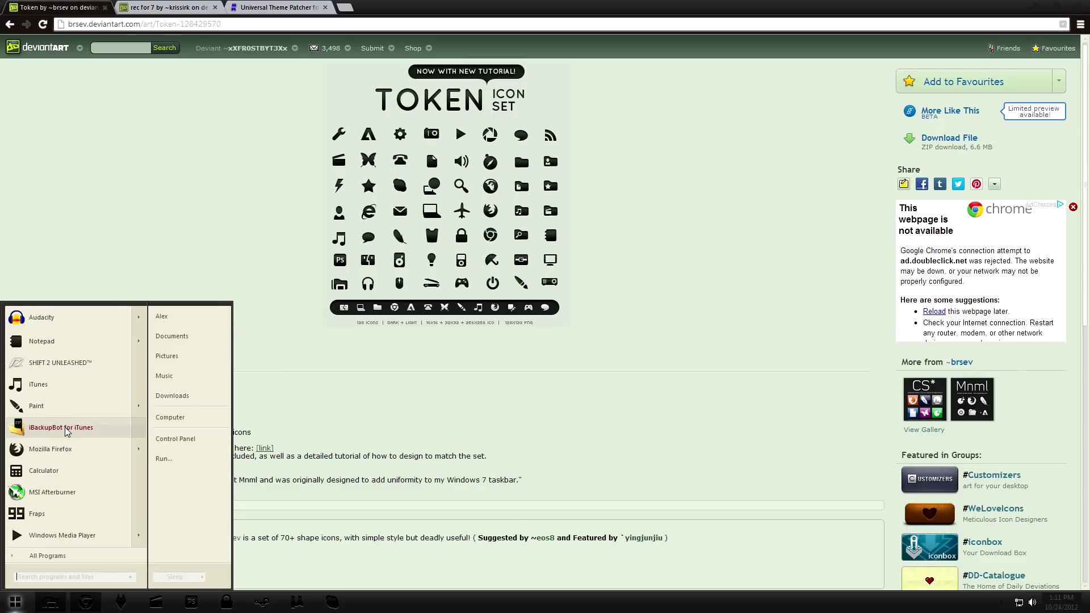
{"action": "left_click", "coordinate": [13, 601]}
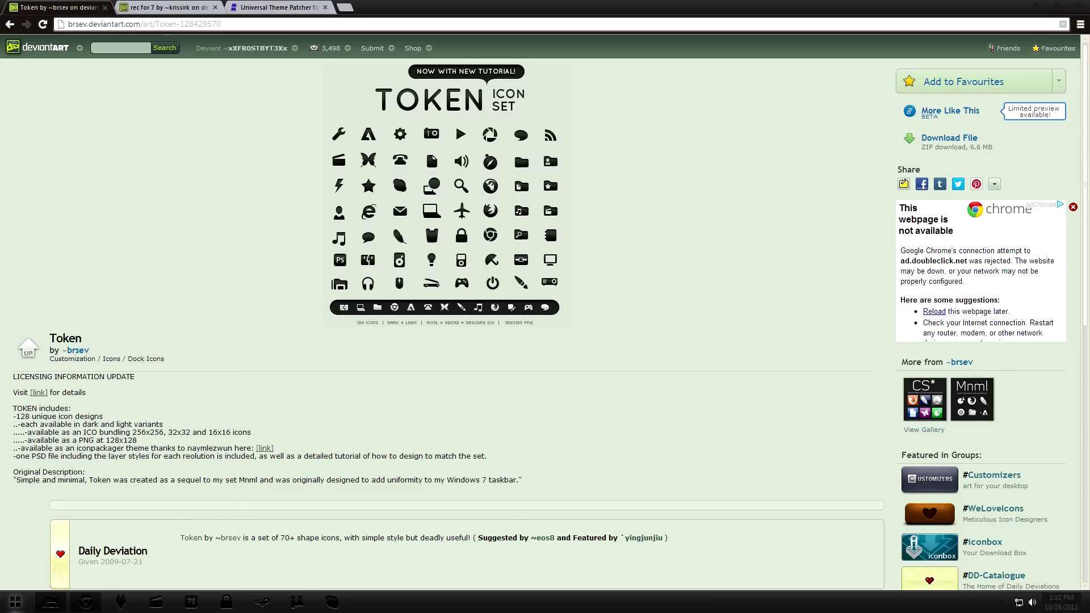